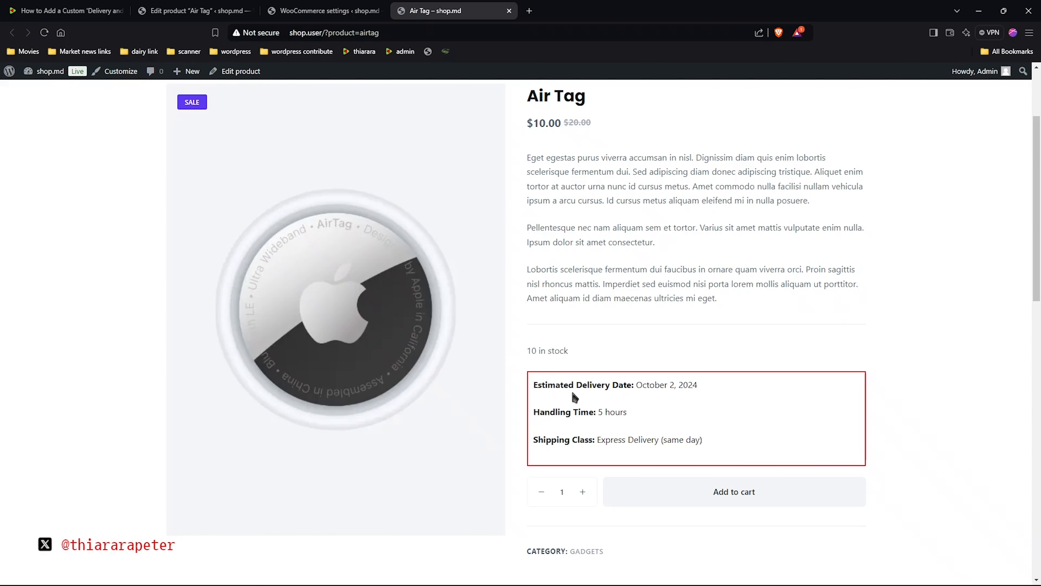
# Examine the estimated delivery date, handling time and shipping class in the bordered box on the Air Tag product page.
pyautogui.scroll(3, 547, 282)
pyautogui.scroll(-3, 562, 278)
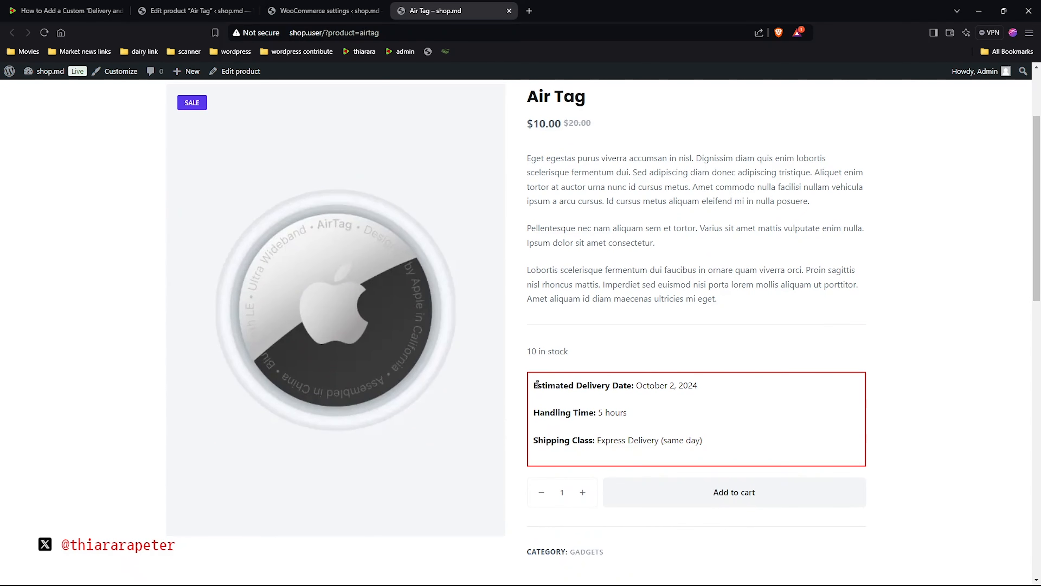
pyautogui.moveTo(545, 386); pyautogui.dragTo(706, 390)
pyautogui.click(676, 396)
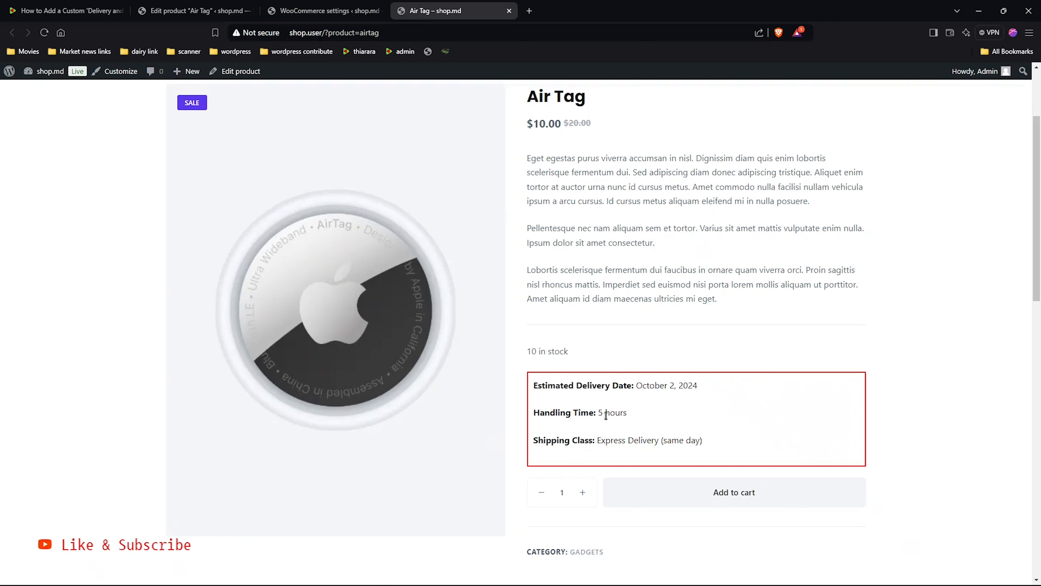
pyautogui.moveTo(533, 412); pyautogui.dragTo(621, 412)
pyautogui.click(600, 411)
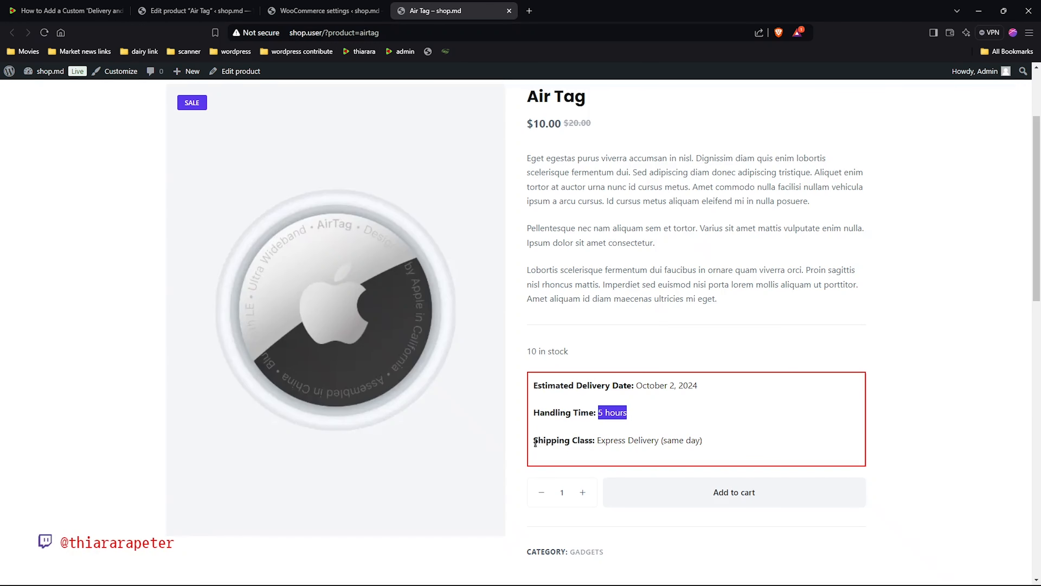
pyautogui.moveTo(534, 440); pyautogui.dragTo(697, 441)
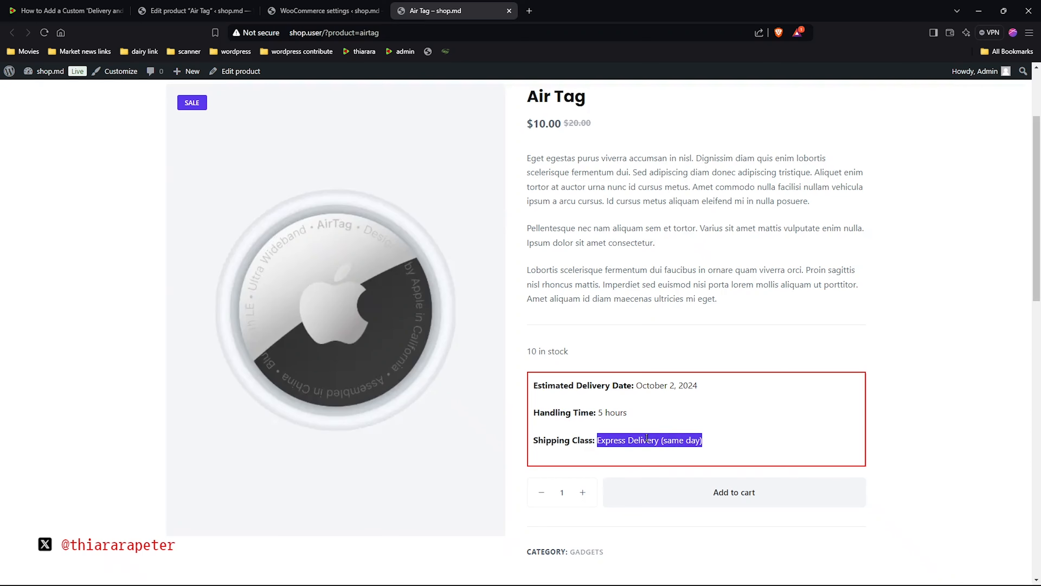
pyautogui.click(629, 419)
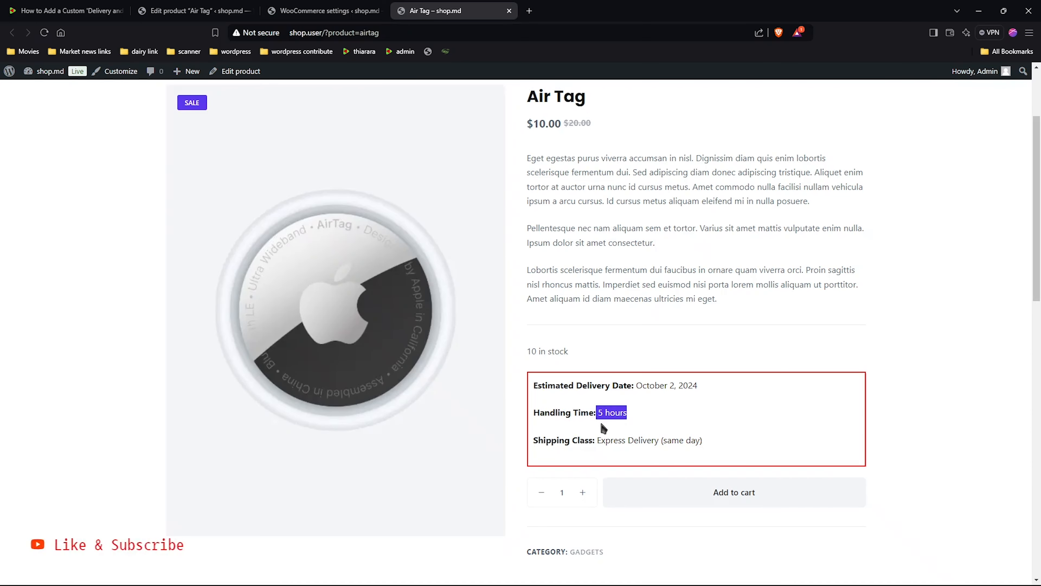
# On the Air Tag product's edit page, set the estimated delivery days to 1 and the handling time to 30 minutes.
pyautogui.click(228, 8)
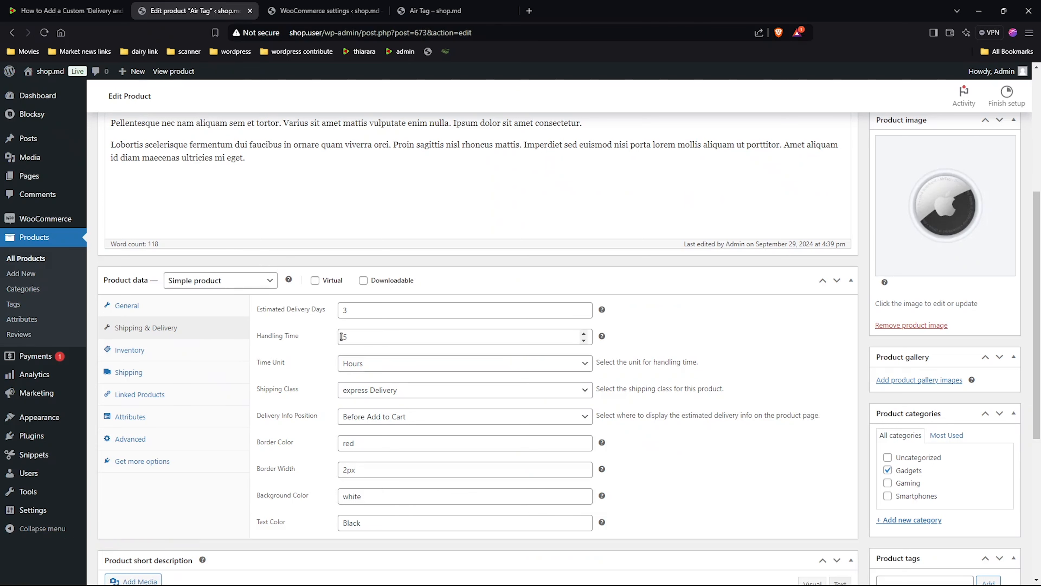
pyautogui.click(332, 314)
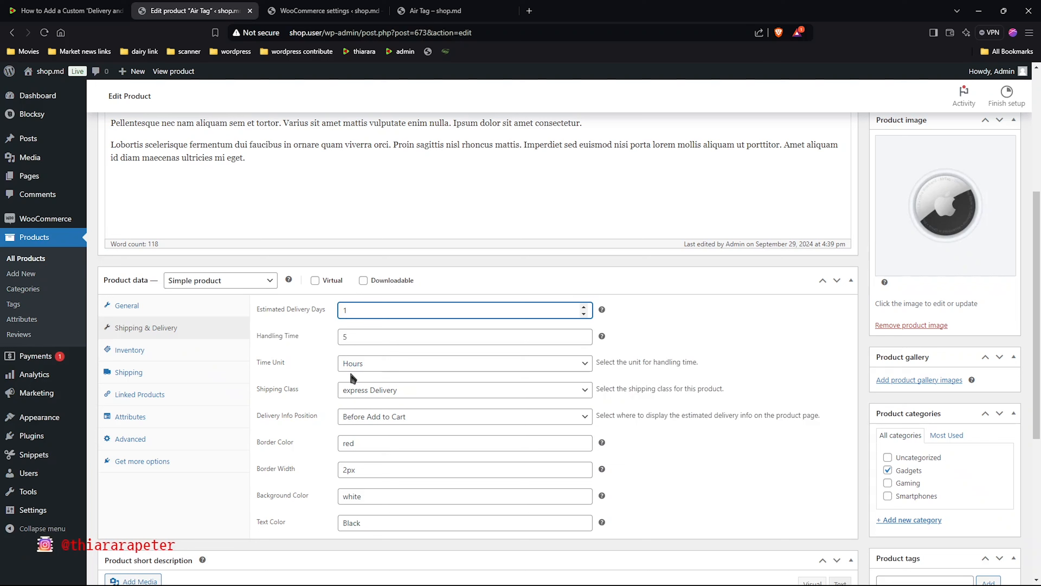
pyautogui.click(332, 342)
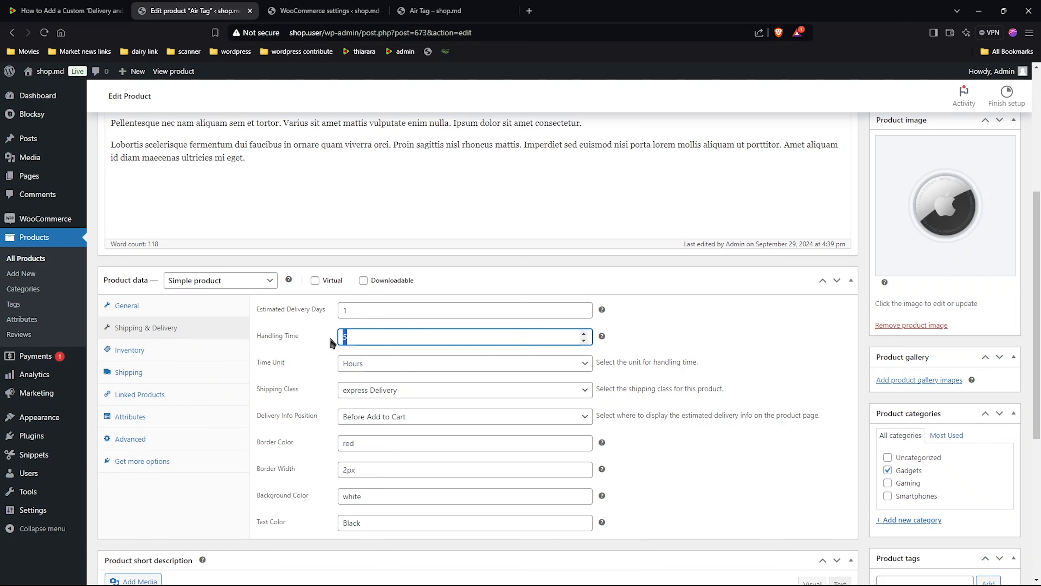
pyautogui.write('3')
pyautogui.click(365, 371)
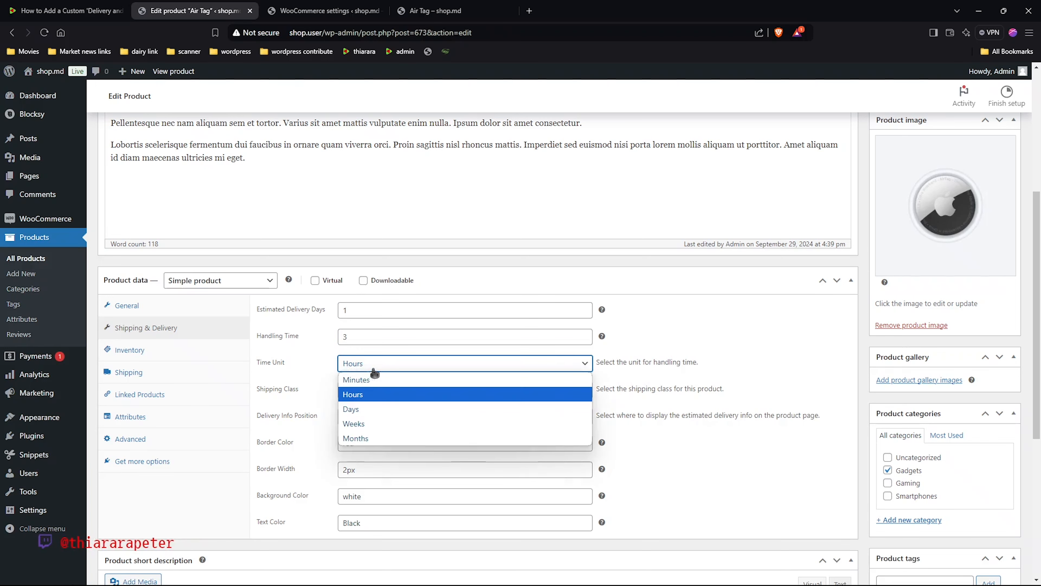
pyautogui.click(375, 386)
pyautogui.click(352, 340)
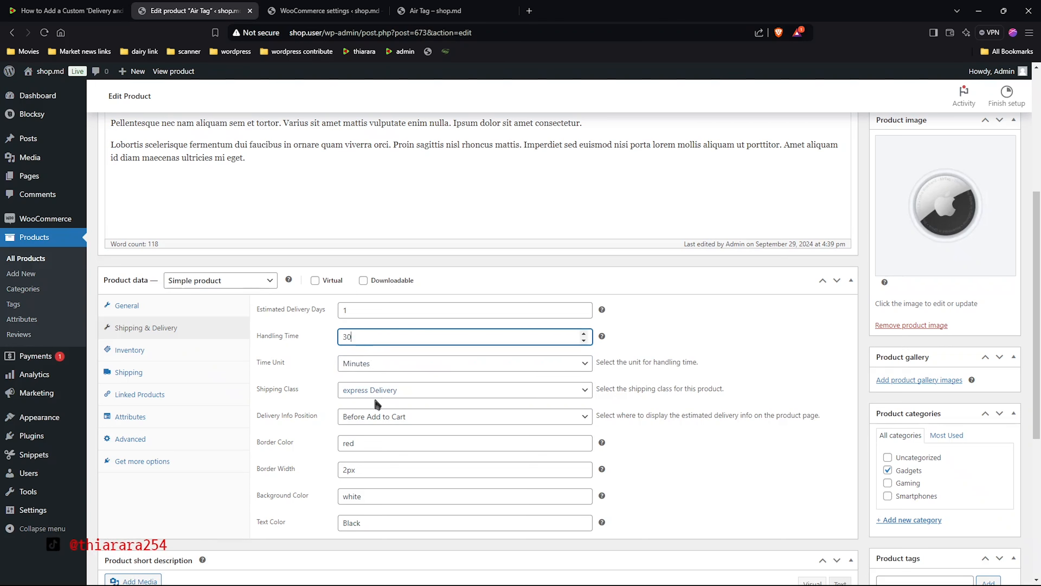
# Set the product's shipping class to Free Delivery and its delivery info position to After Add to Cart.
pyautogui.click(414, 394)
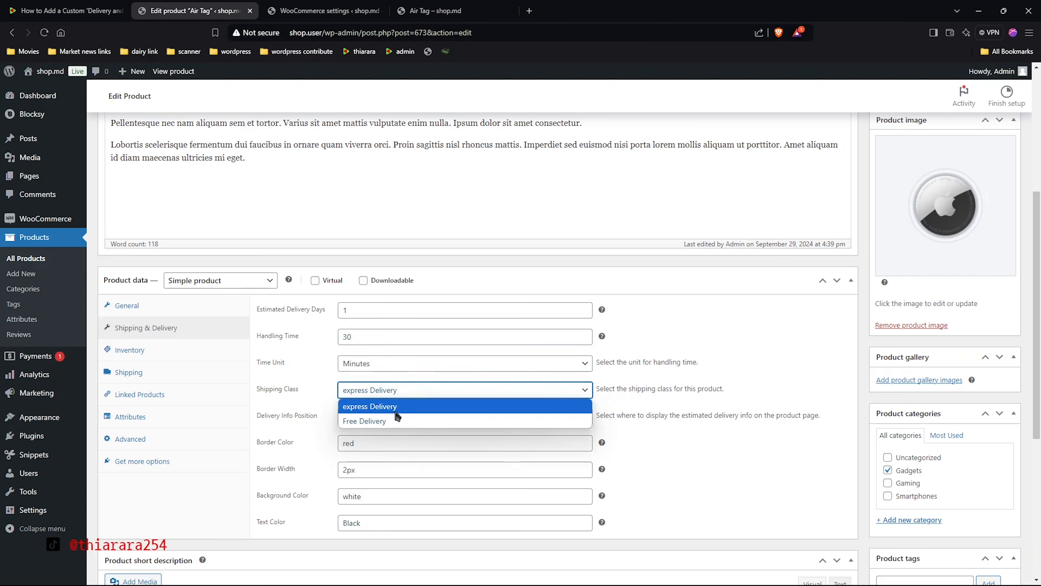
pyautogui.click(385, 422)
pyautogui.click(415, 418)
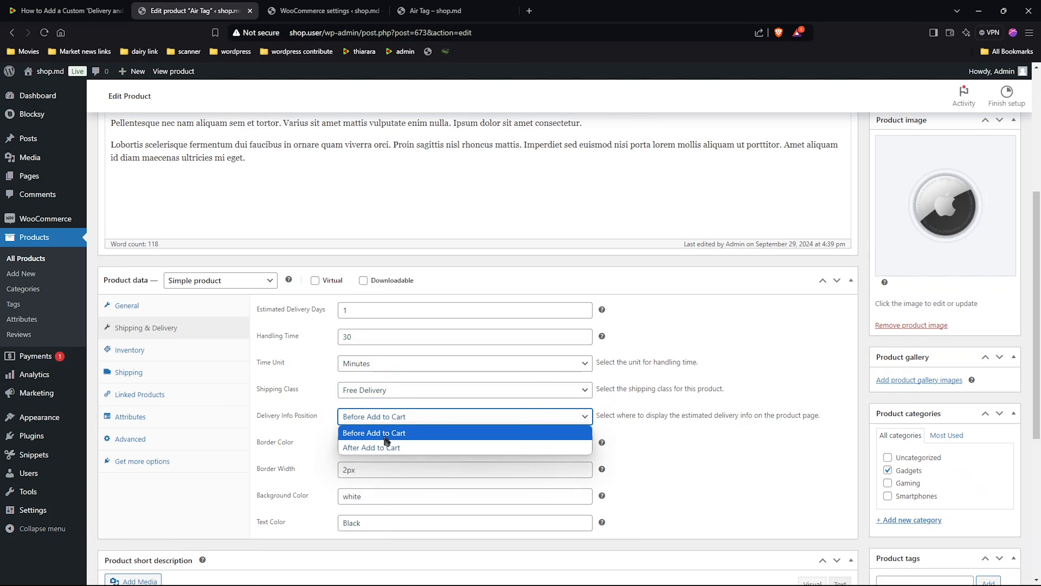
pyautogui.click(386, 446)
# Review the delivery box's border color and width settings, and update the Air Tag product.
pyautogui.scroll(-3, 369, 451)
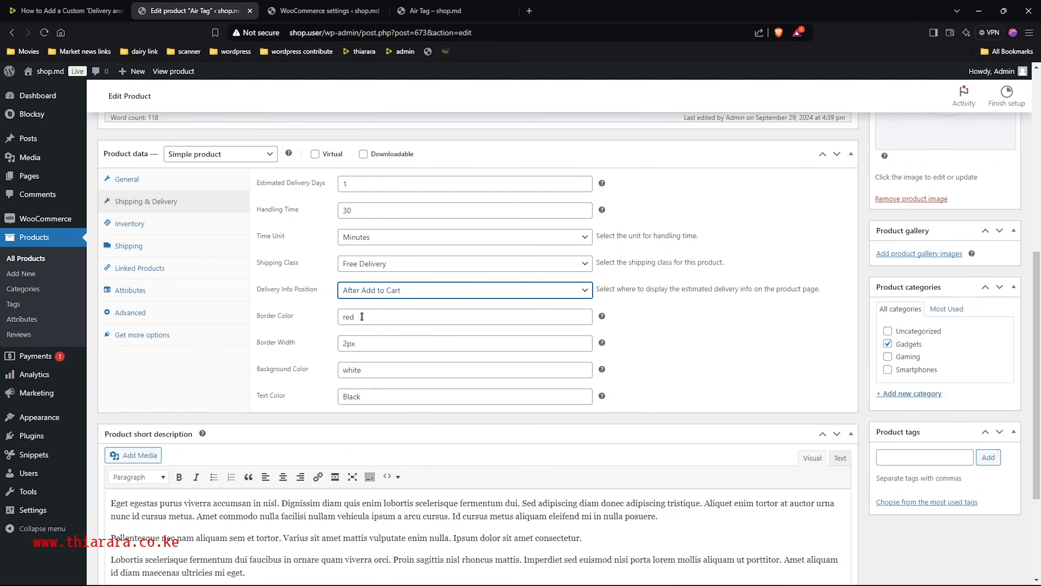
pyautogui.moveTo(364, 316); pyautogui.dragTo(336, 316)
pyautogui.moveTo(374, 345); pyautogui.dragTo(336, 348)
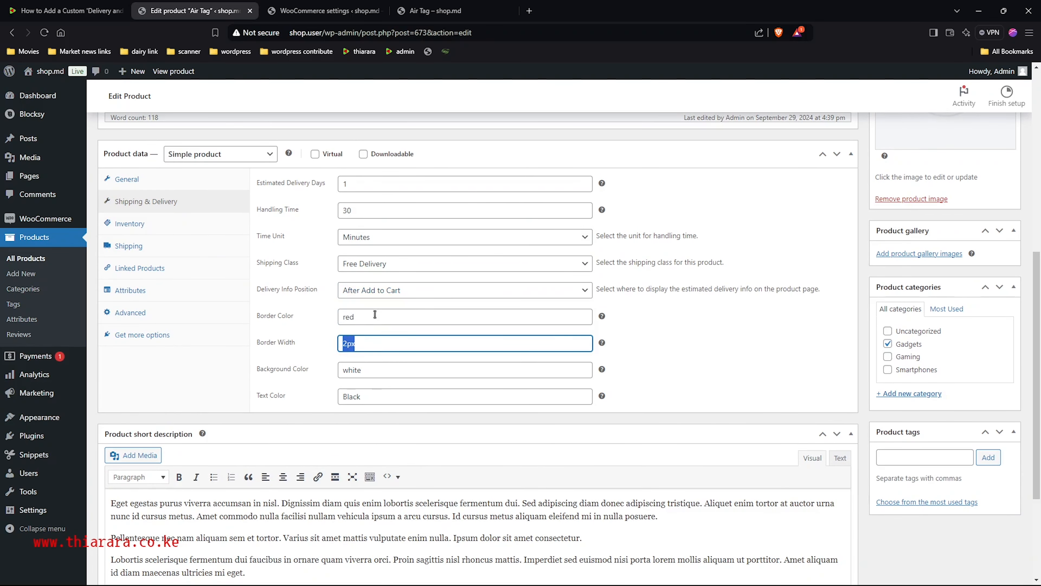
pyautogui.moveTo(377, 313); pyautogui.dragTo(334, 316)
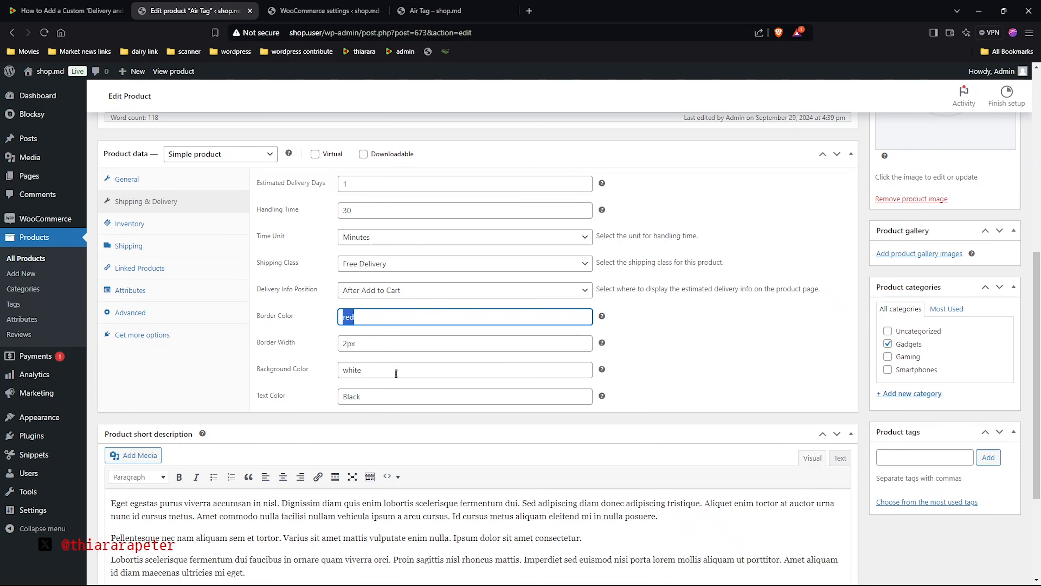
pyautogui.scroll(7, 471, 361)
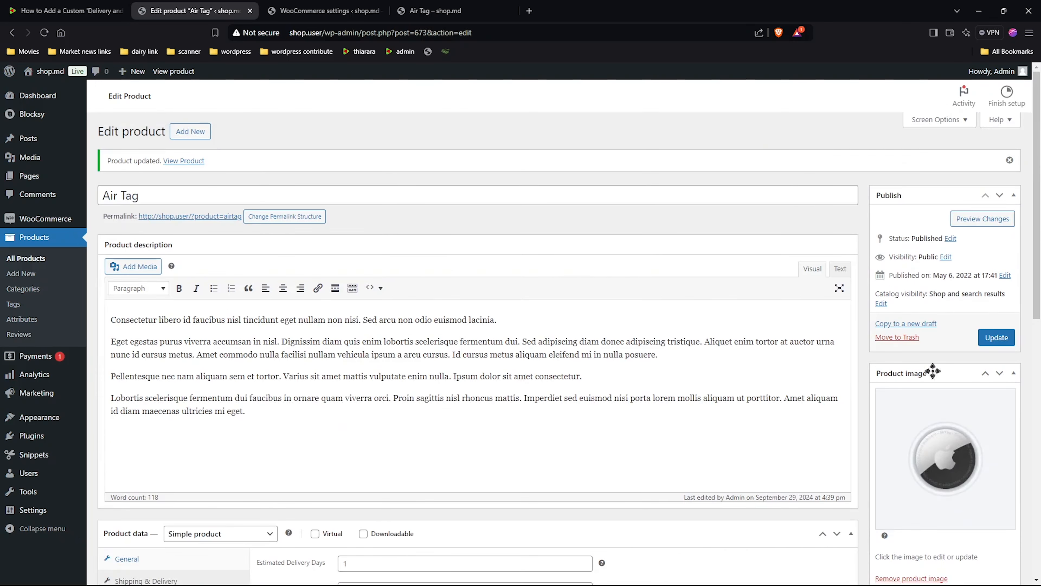
pyautogui.click(996, 337)
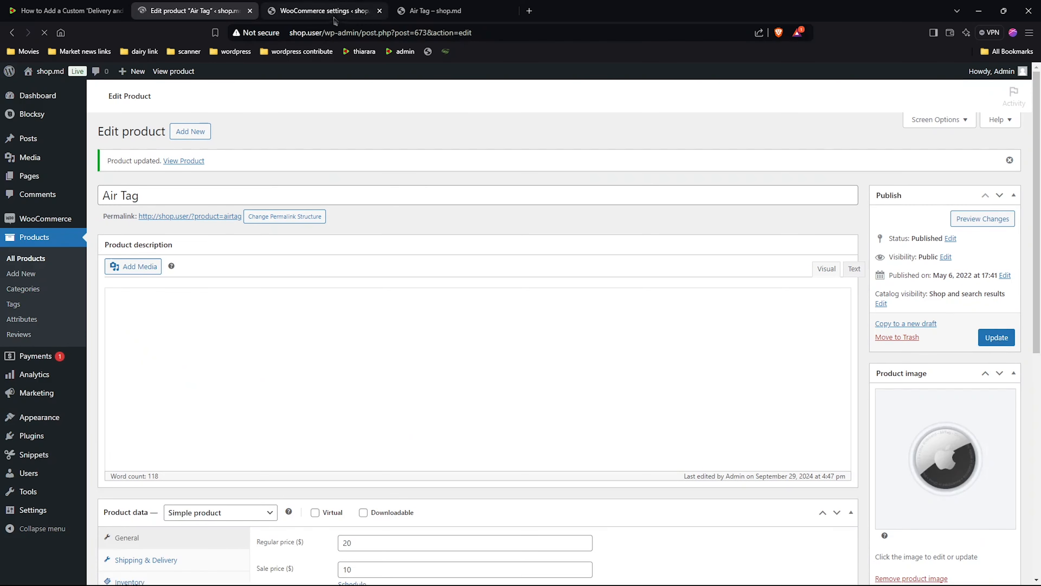
# Reload the Air Tag storefront page and check the delivery date, handling time and shipping class below the add-to-cart area.
pyautogui.click(443, 11)
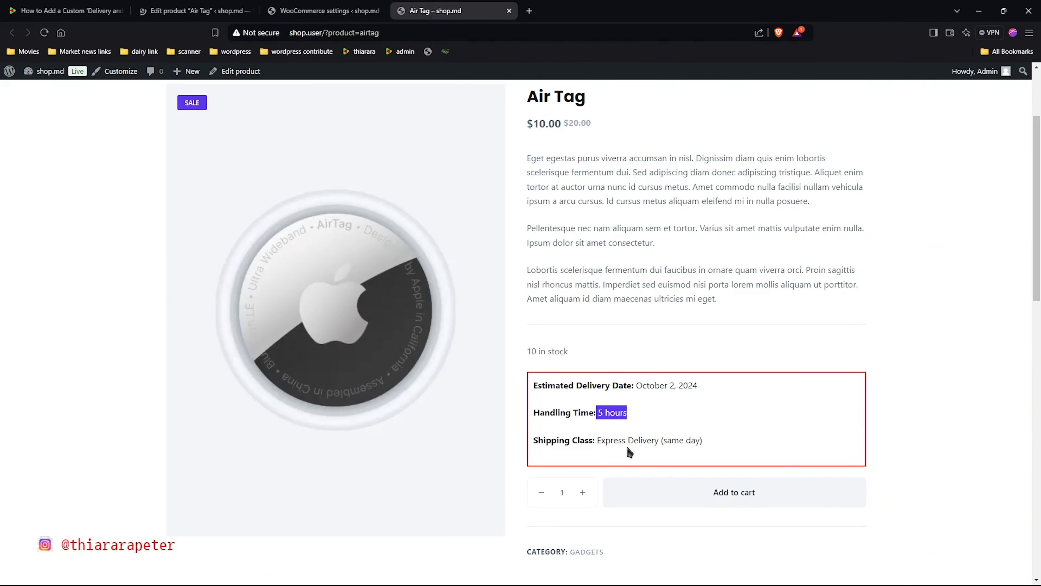
pyautogui.click(45, 37)
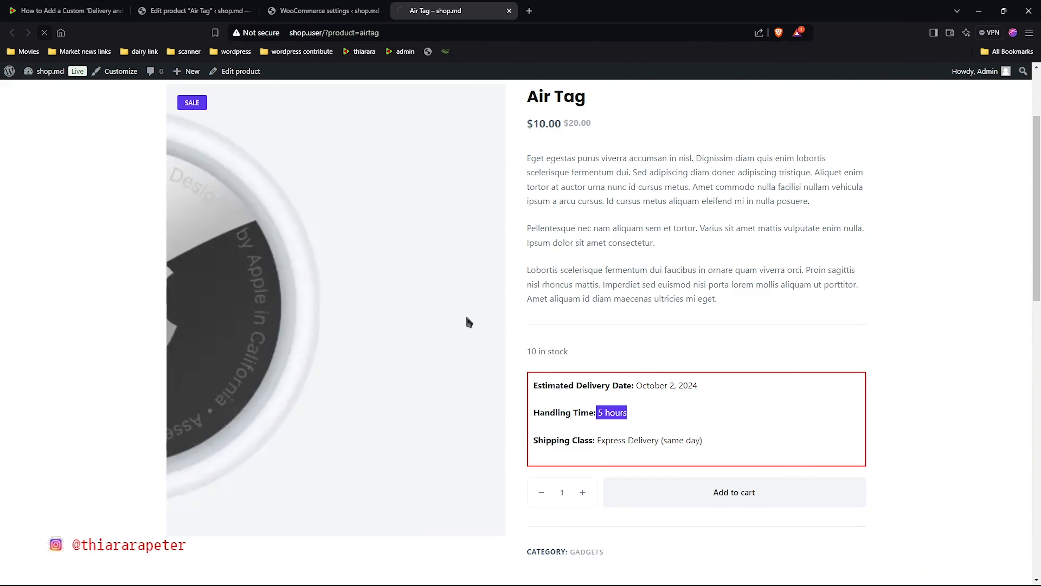
pyautogui.scroll(-3, 639, 383)
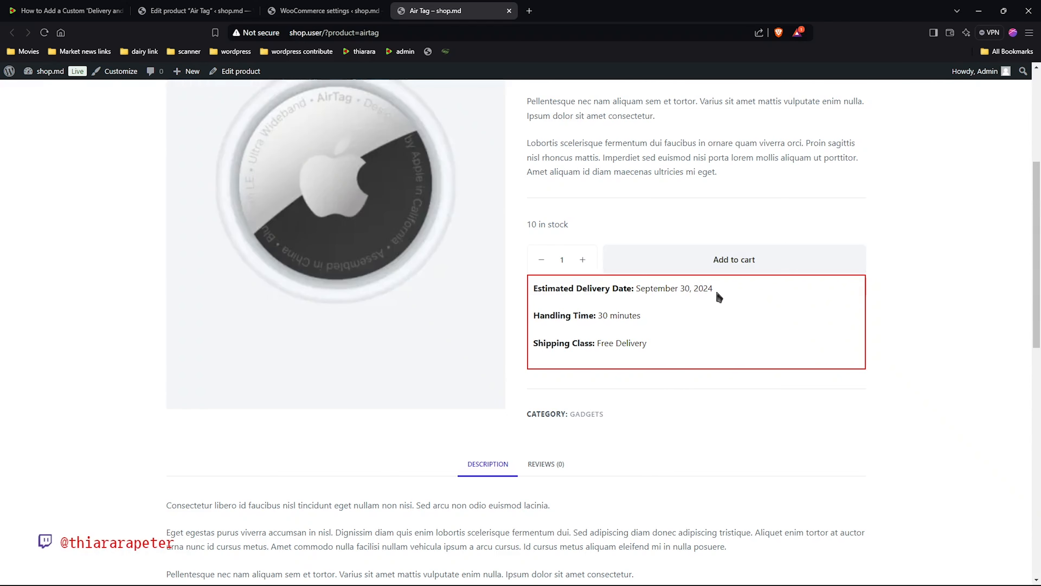
pyautogui.moveTo(713, 290); pyautogui.dragTo(638, 292)
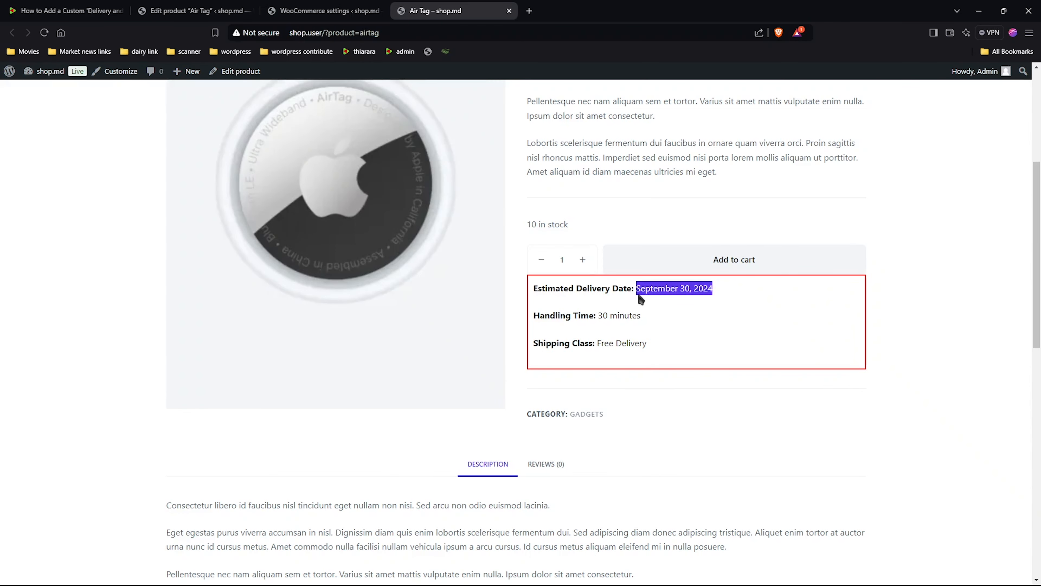
pyautogui.moveTo(982, 576)
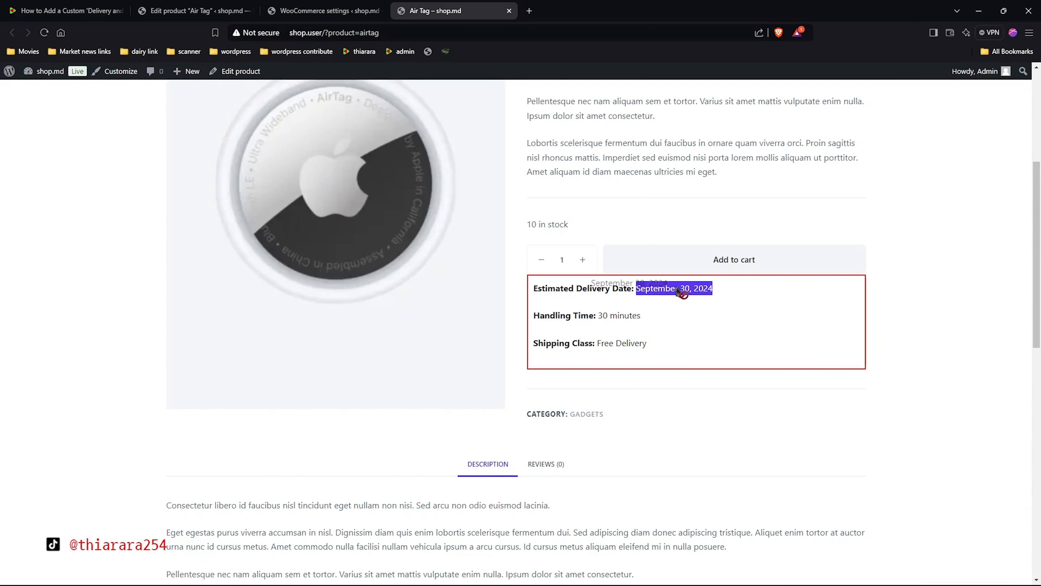
pyautogui.click(690, 292)
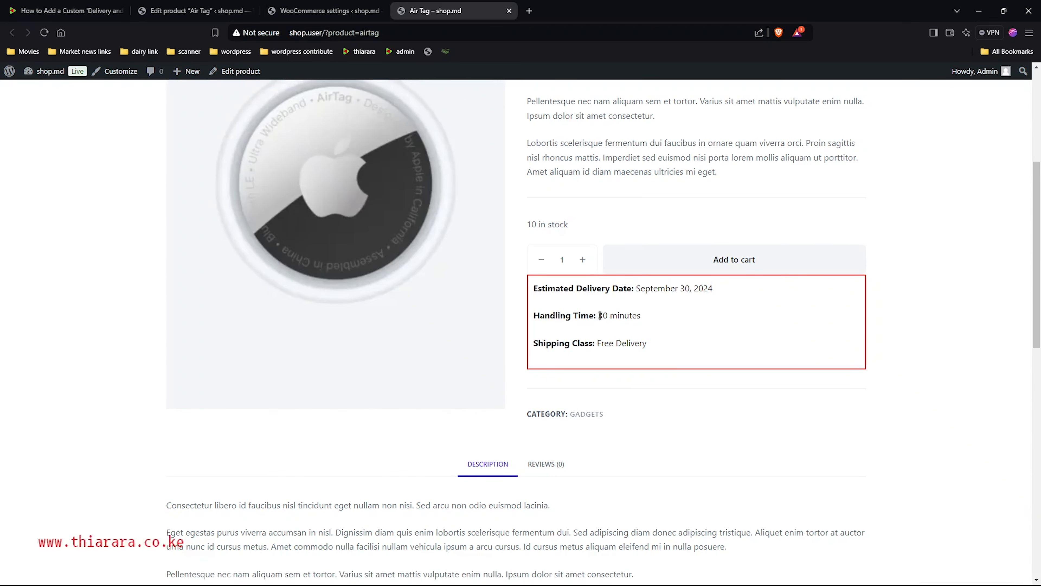
pyautogui.moveTo(597, 315); pyautogui.dragTo(609, 346)
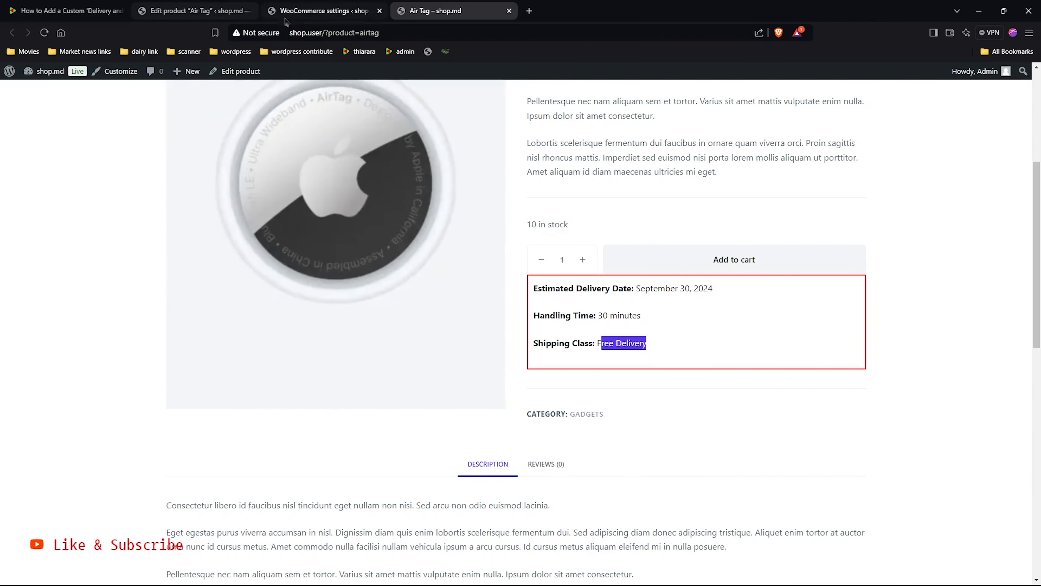
# From the WooCommerce settings page, open the site's installed plugins list in a new browser tab and switch to it.
pyautogui.click(334, 11)
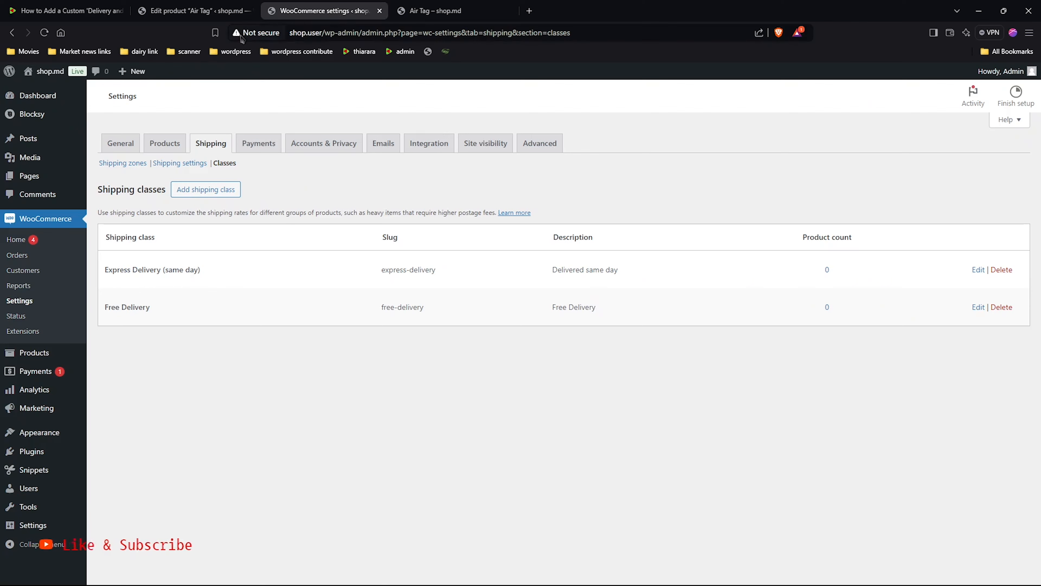
pyautogui.moveTo(46, 68)
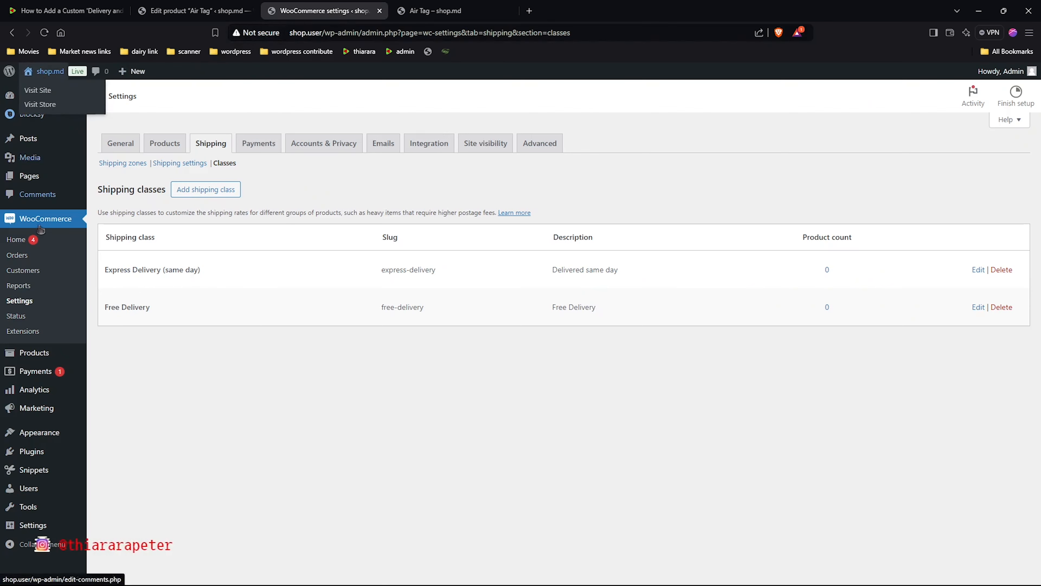
pyautogui.moveTo(28, 473)
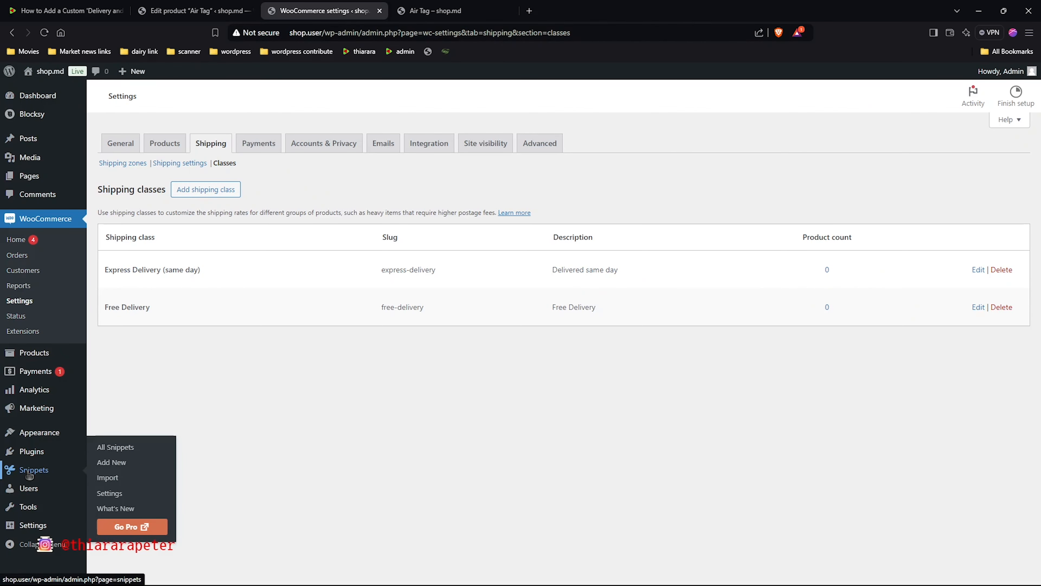
pyautogui.moveTo(29, 451)
pyautogui.rightClick(109, 453)
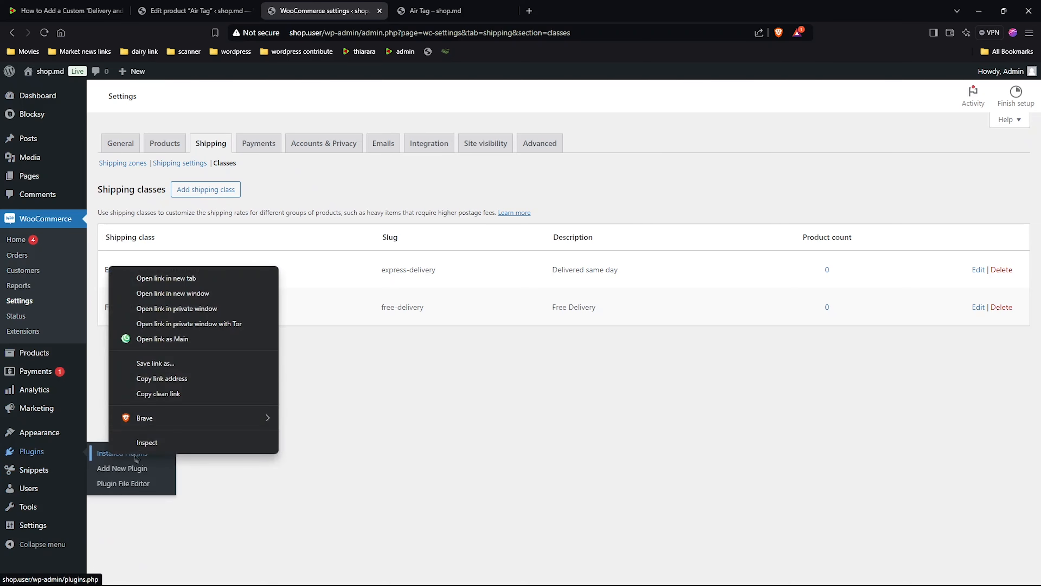
pyautogui.click(171, 283)
pyautogui.click(459, 8)
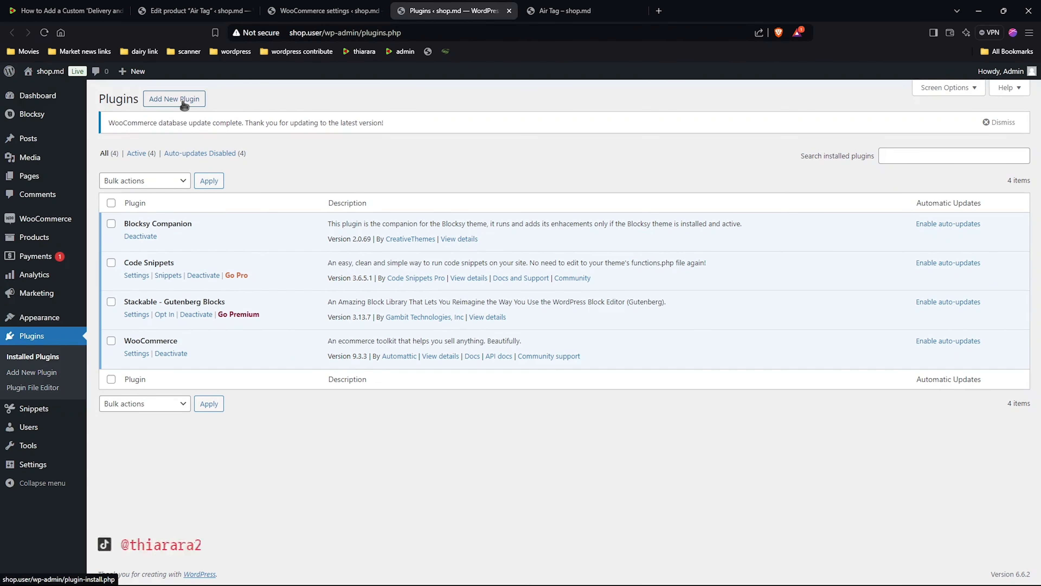
# Search the plugins available to add for "code snippet" and locate the Code Snippets plugin.
pyautogui.click(191, 102)
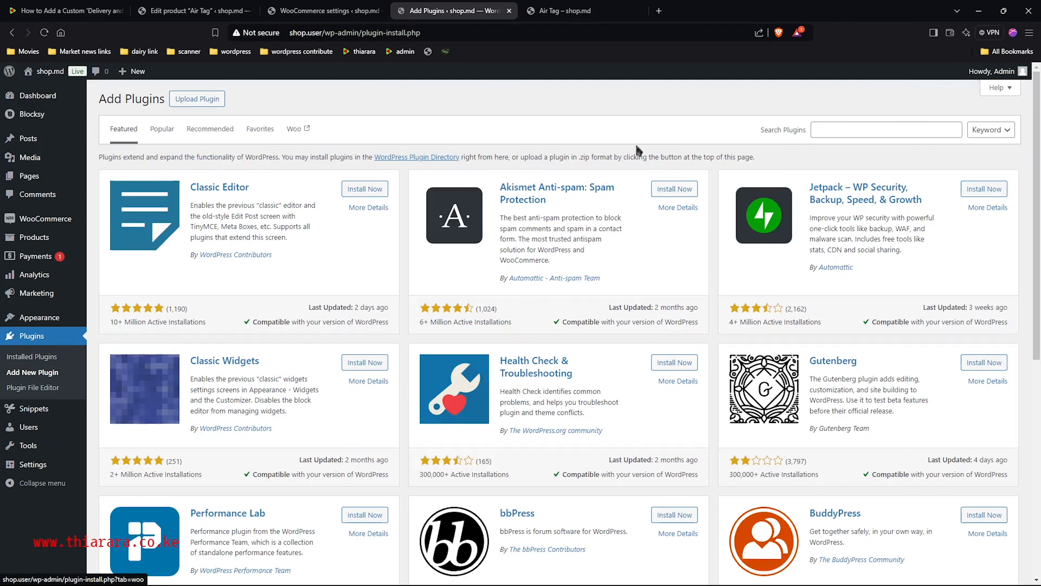
pyautogui.click(832, 130)
pyautogui.write('code snippet')
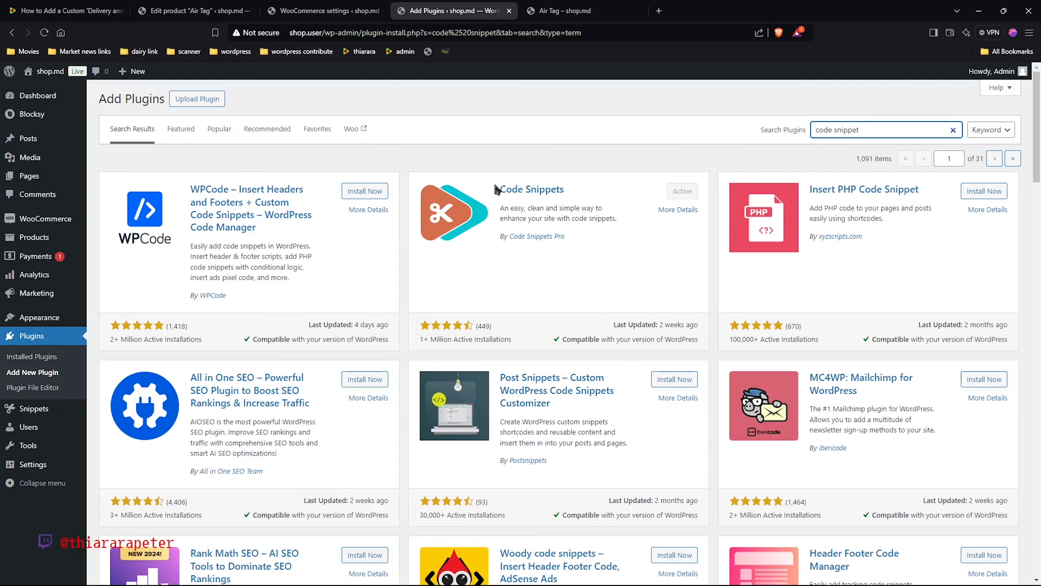
pyautogui.moveTo(500, 190); pyautogui.dragTo(552, 198)
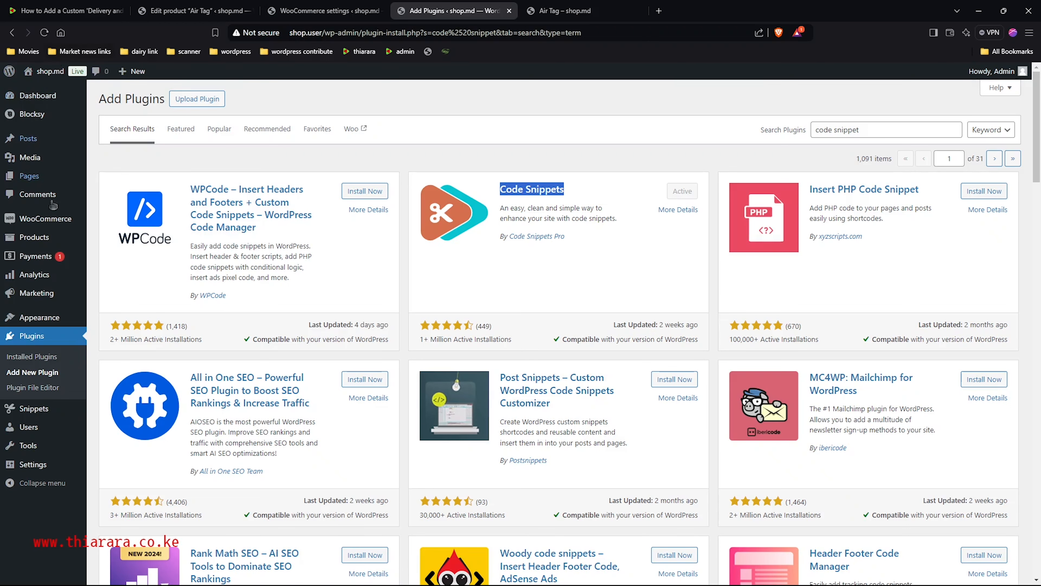
# Open the page for adding a new snippet in a new browser tab and switch to it.
pyautogui.moveTo(21, 416)
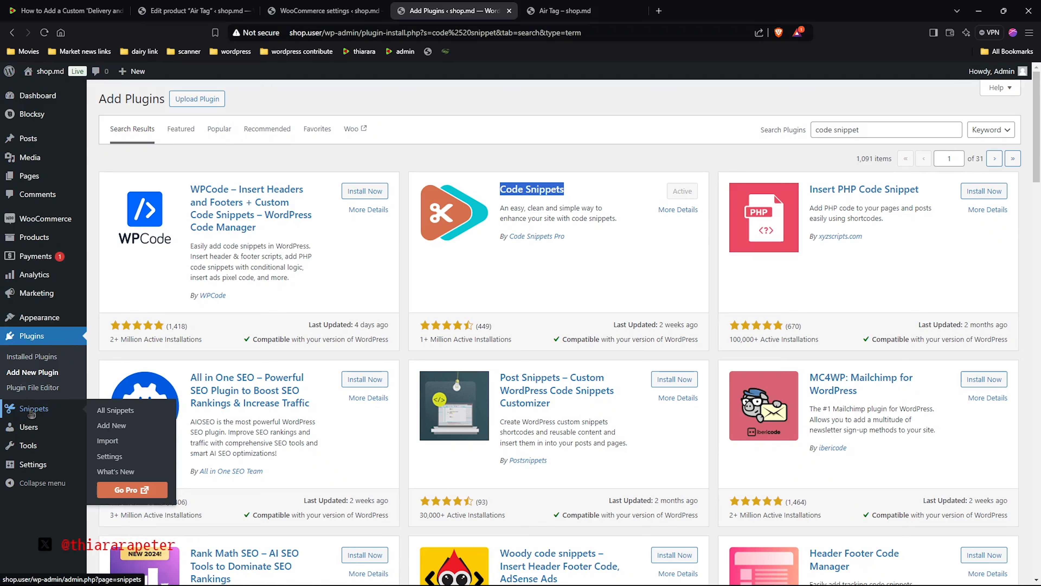
pyautogui.rightClick(110, 430)
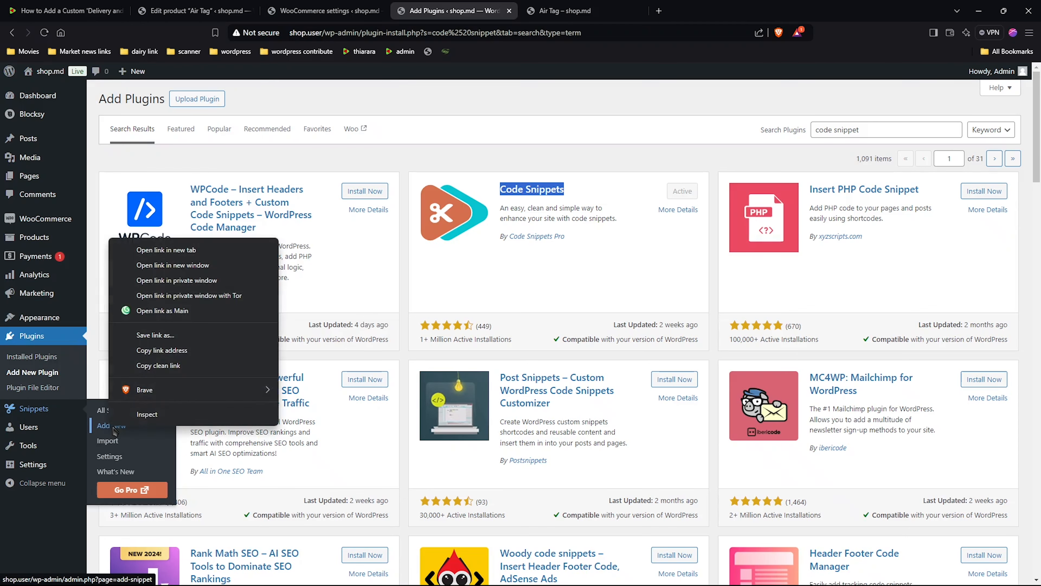
pyautogui.click(154, 256)
pyautogui.click(557, 13)
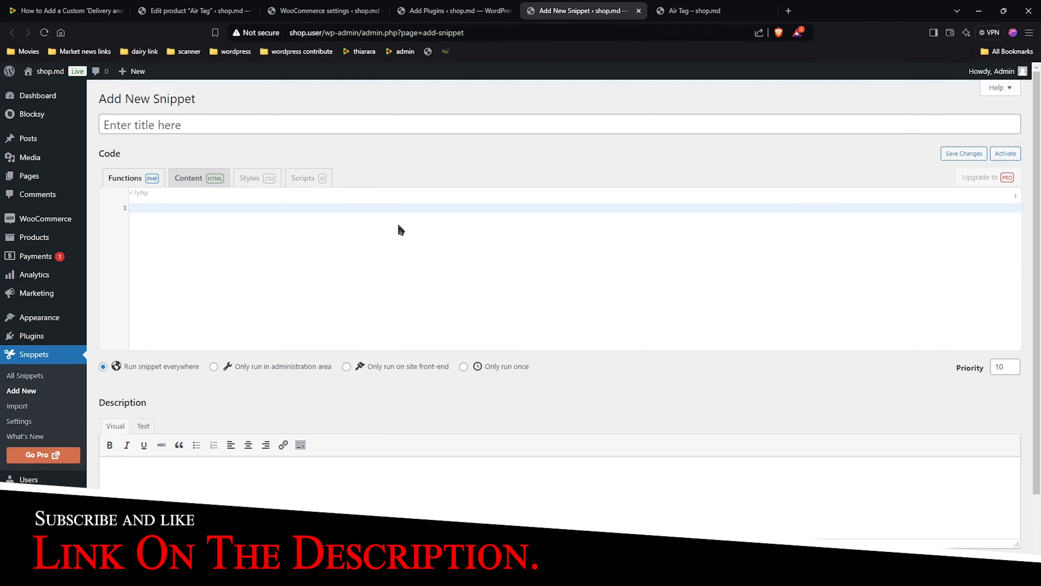
# Copy the complete Shipping & Delivery PHP code from the open tutorial article on adding the custom tab to WooCommerce product pages.
pyautogui.click(259, 122)
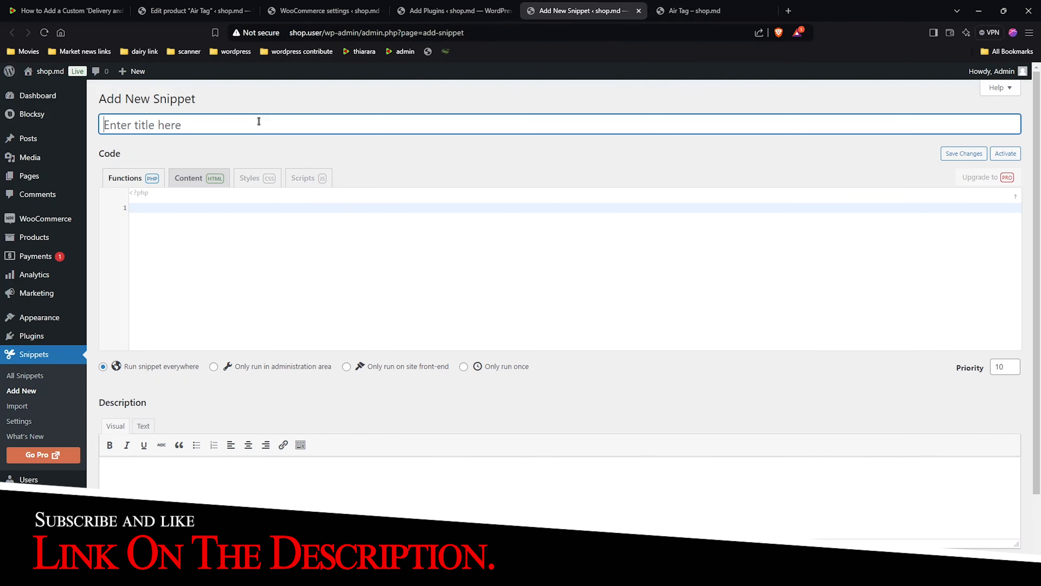
pyautogui.click(258, 223)
pyautogui.click(82, 10)
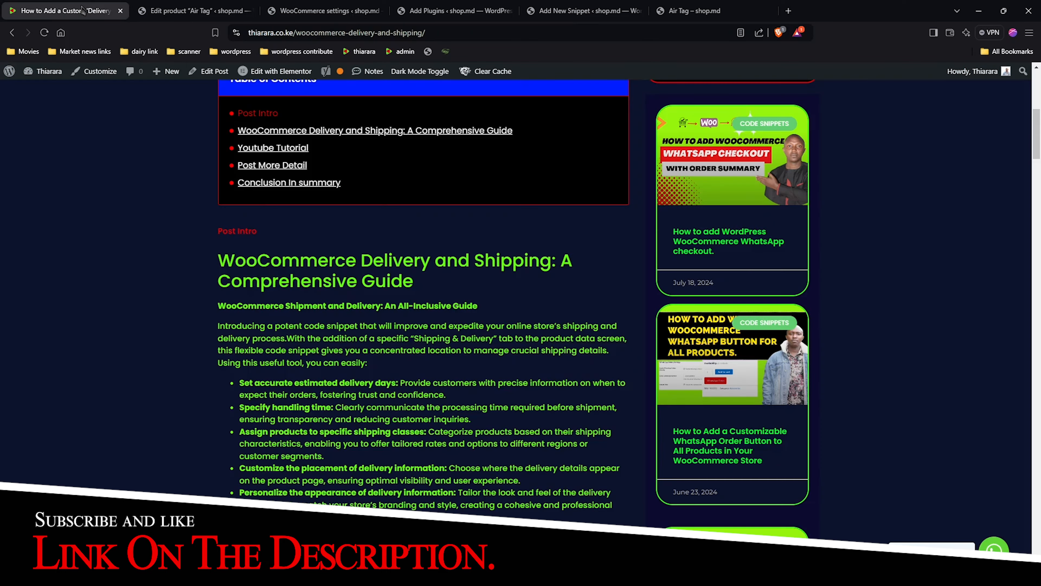
pyautogui.scroll(10, 414, 376)
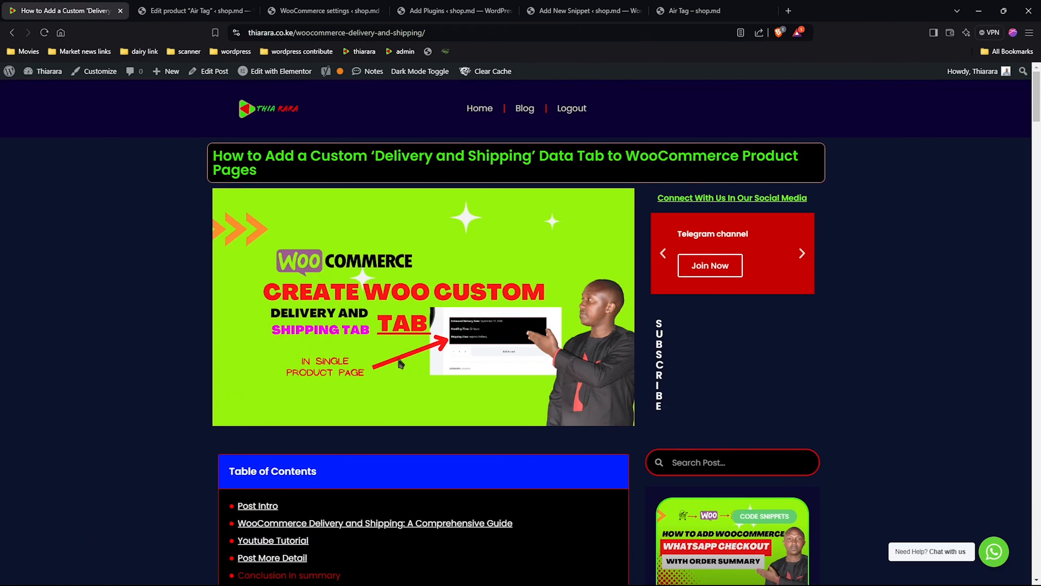
pyautogui.scroll(-15, 377, 349)
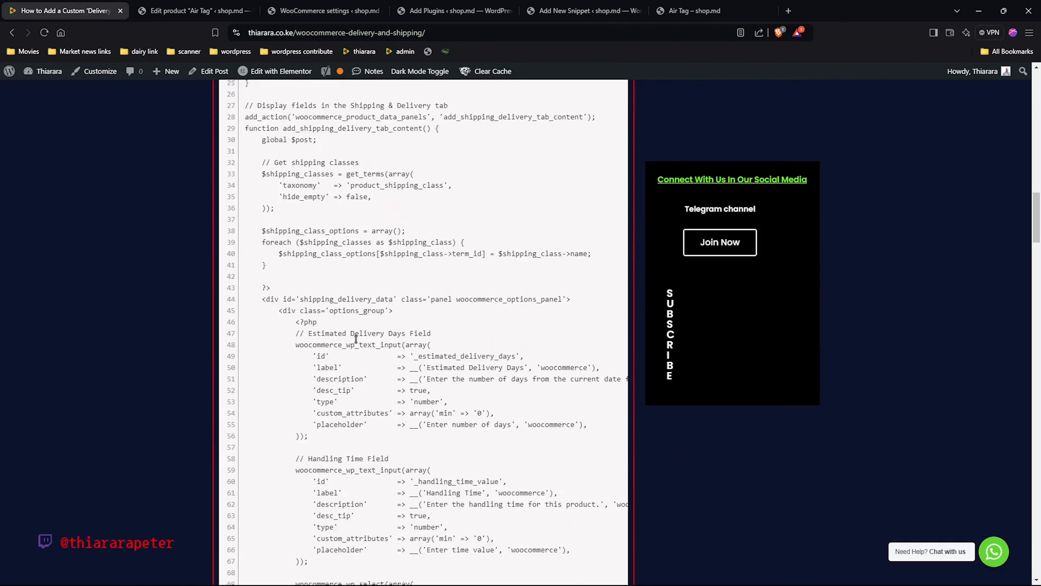
pyautogui.scroll(8, 356, 339)
pyautogui.click(614, 193)
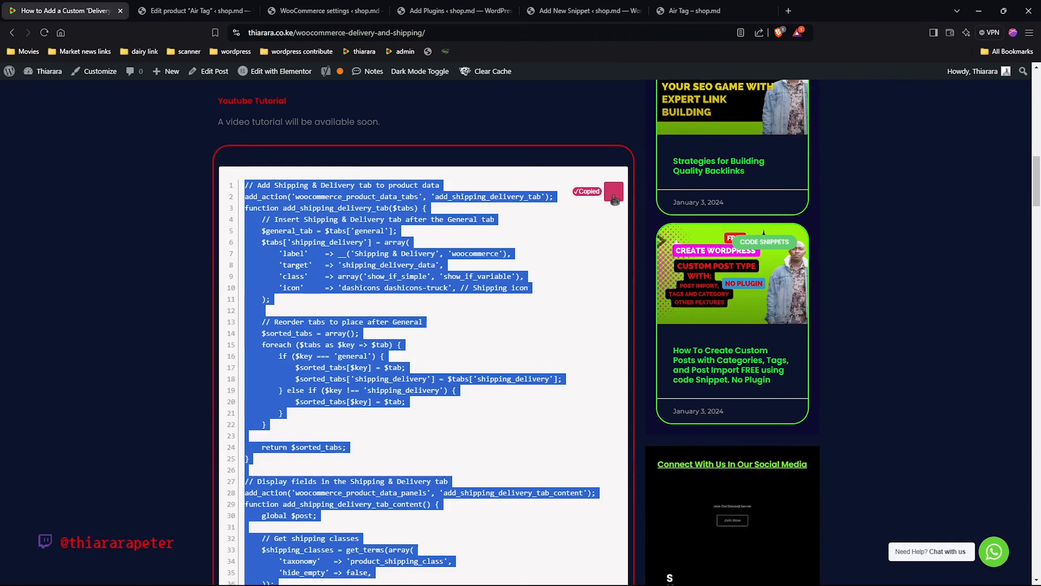
pyautogui.scroll(-20, 439, 421)
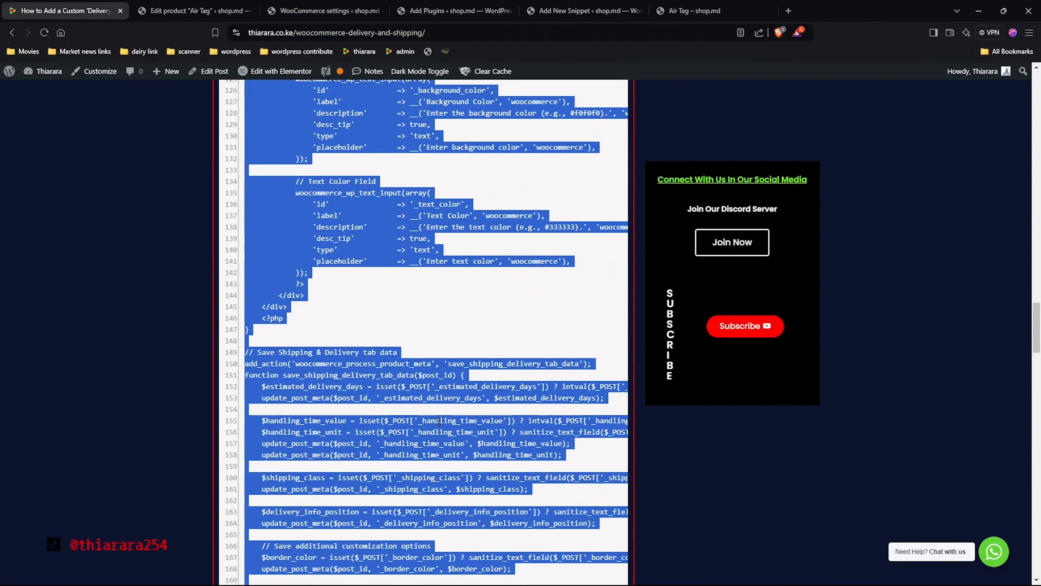
pyautogui.scroll(-10, 439, 421)
# Return to the Add New Snippet page and look over its options for saving and activating a snippet.
pyautogui.click(582, 11)
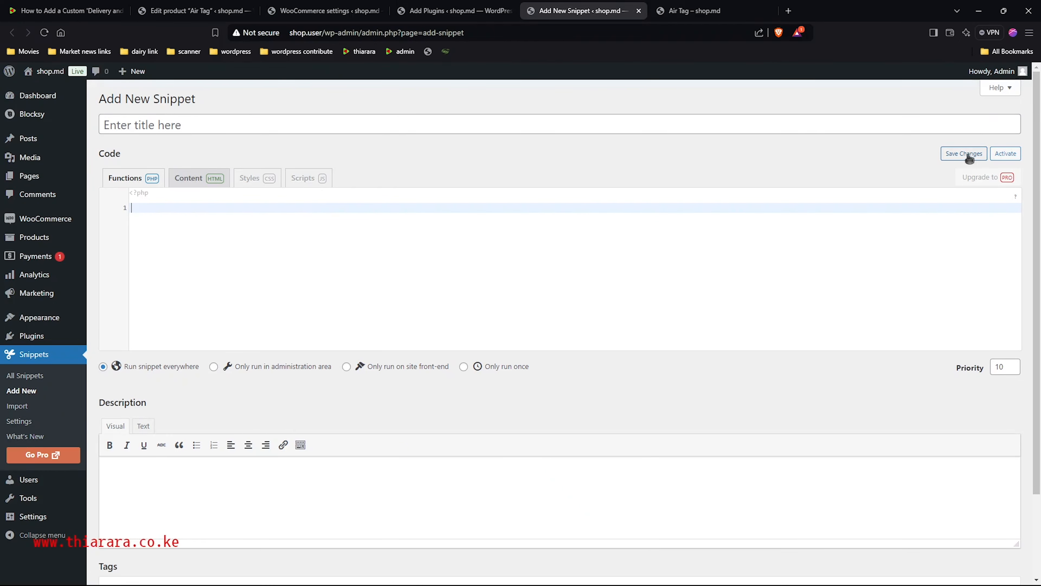
pyautogui.scroll(-3, 423, 336)
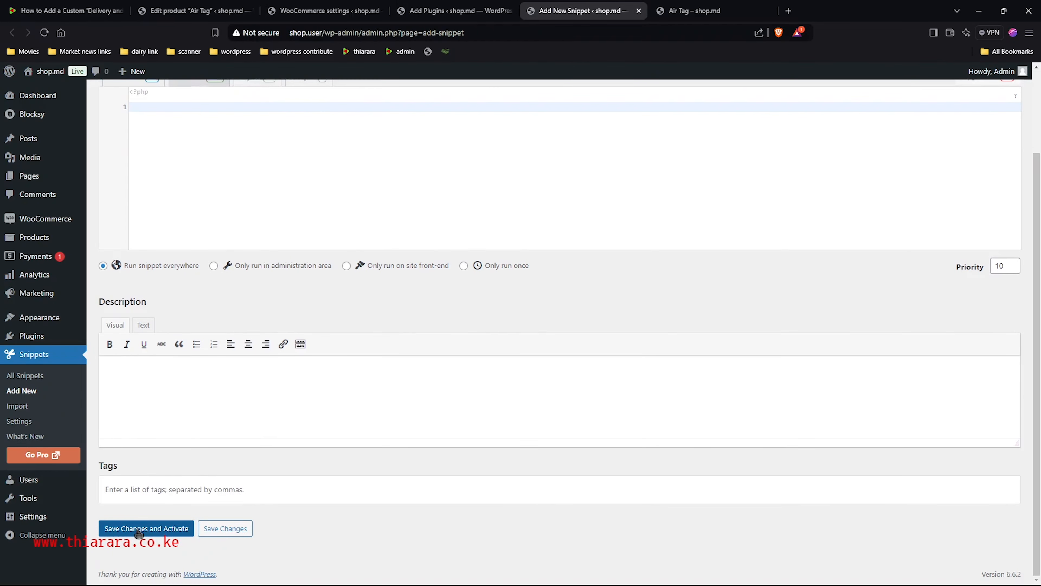
pyautogui.scroll(3, 909, 195)
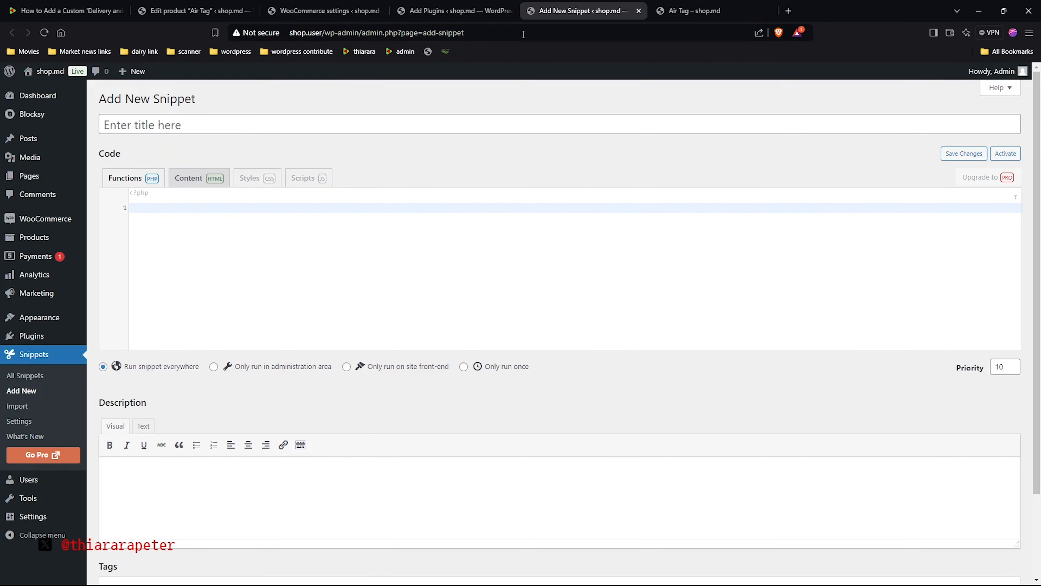
# Open the existing Estimated Delivery Date snippet from the list of all snippets and review its full PHP code.
pyautogui.click(23, 377)
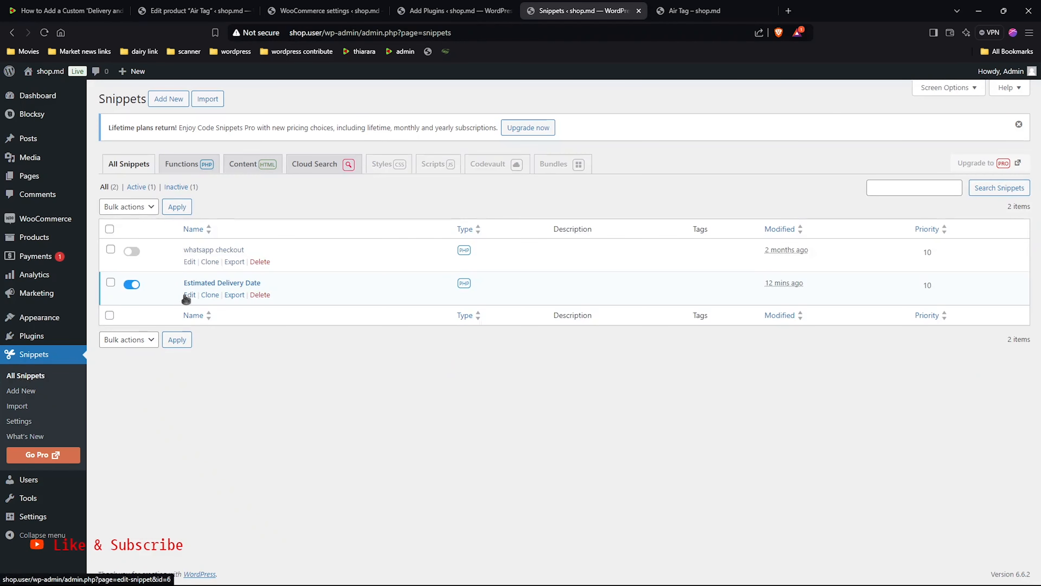
pyautogui.click(188, 296)
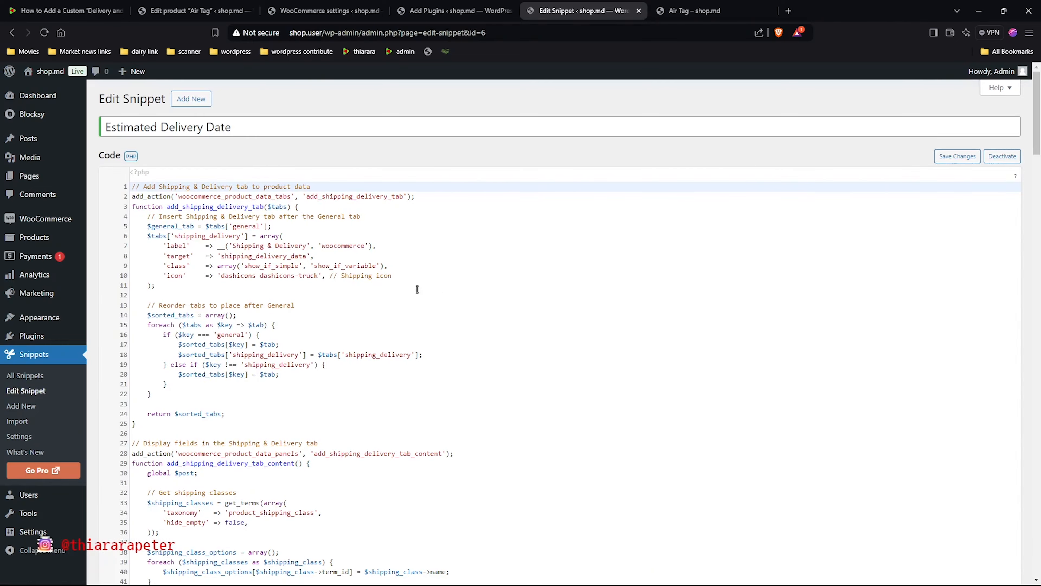
pyautogui.scroll(-15, 402, 296)
pyautogui.scroll(-15, 406, 301)
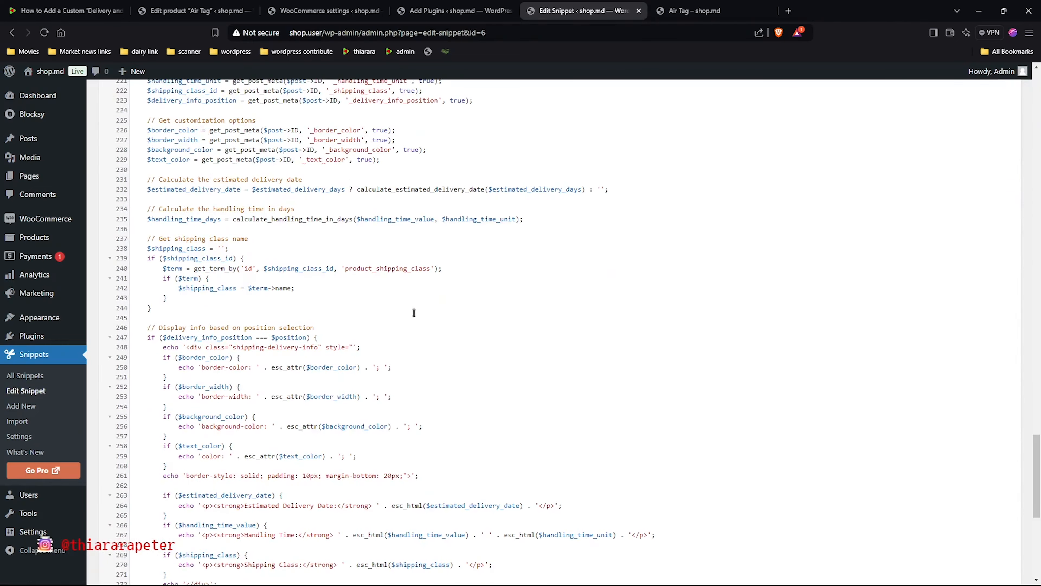
pyautogui.scroll(20, 446, 321)
pyautogui.scroll(6, 445, 321)
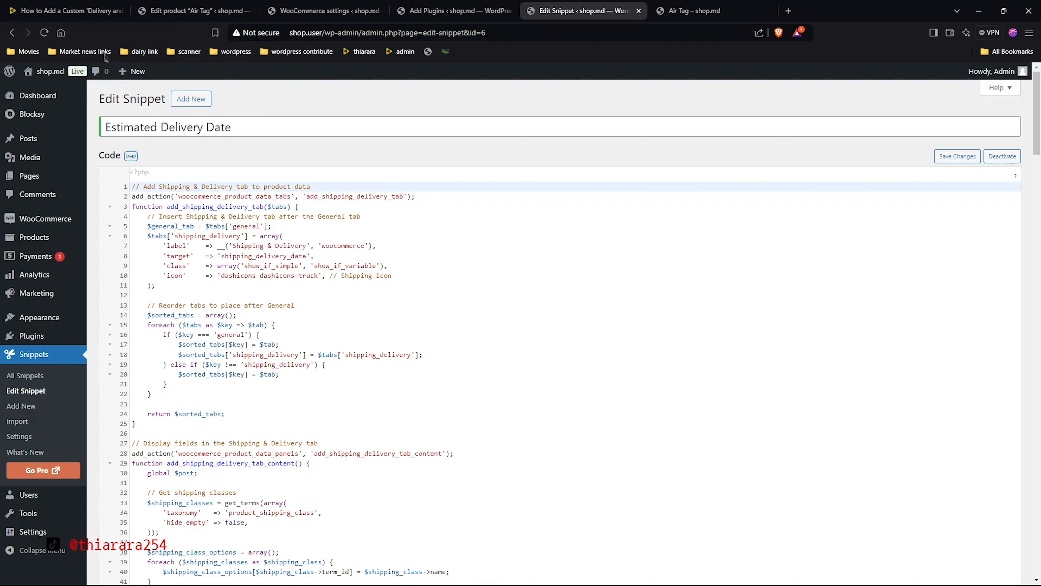
# Open the shop's front end in a new browser tab and go to the AirPods Pro product page in the product catalogue.
pyautogui.rightClick(49, 73)
pyautogui.click(64, 82)
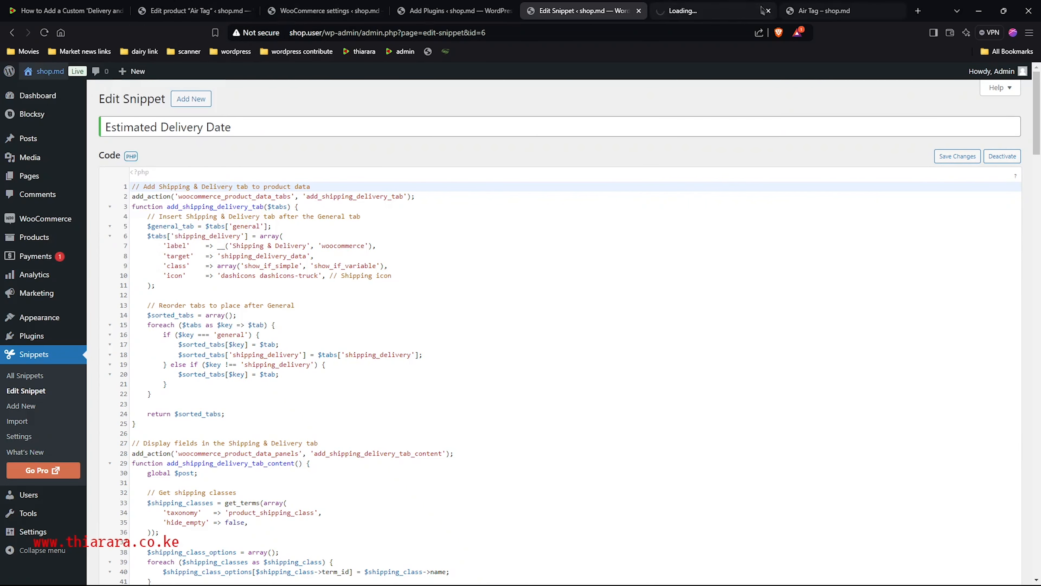
pyautogui.click(727, 11)
pyautogui.scroll(-12, 449, 282)
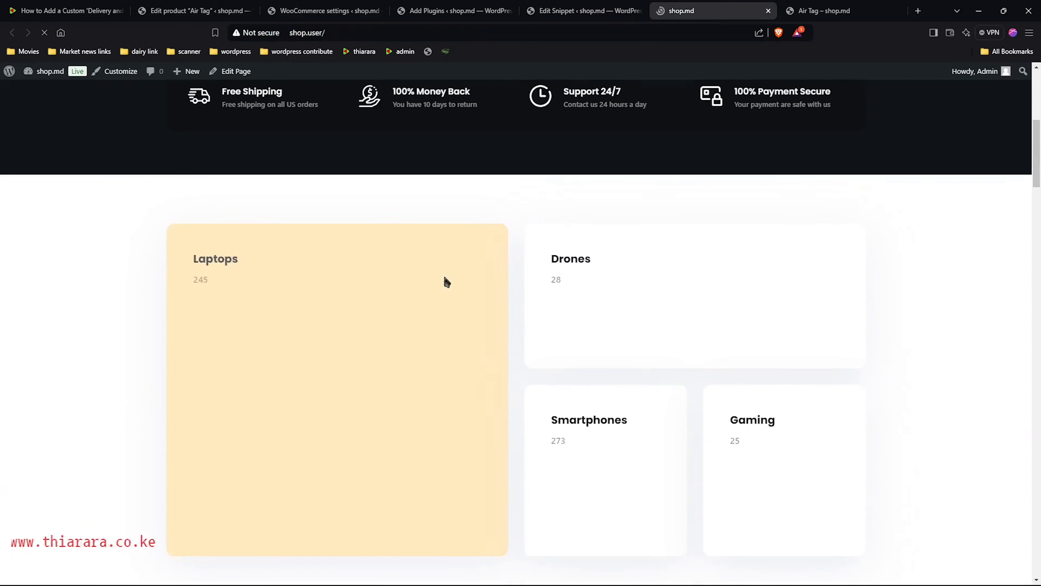
pyautogui.scroll(-5, 463, 338)
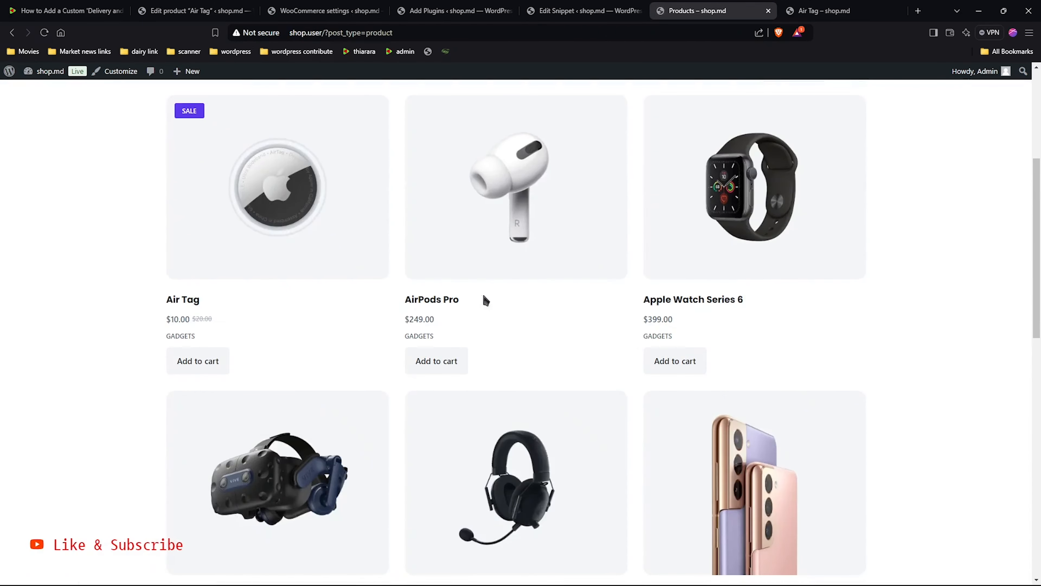
pyautogui.click(525, 224)
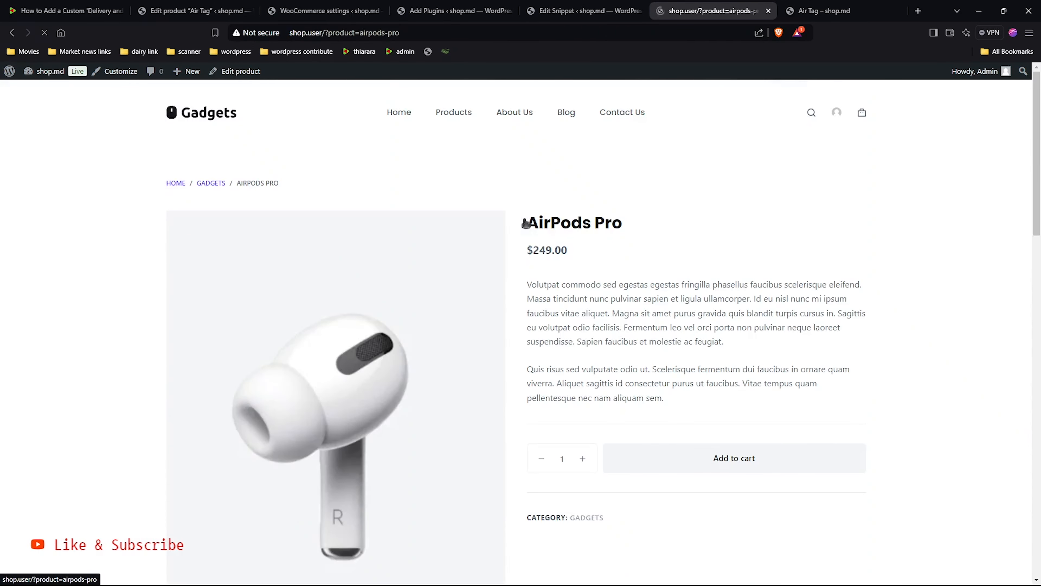
# Check the AirPods Pro storefront page, then open the product for editing and show its Shipping & Delivery product data.
pyautogui.scroll(-3, 578, 438)
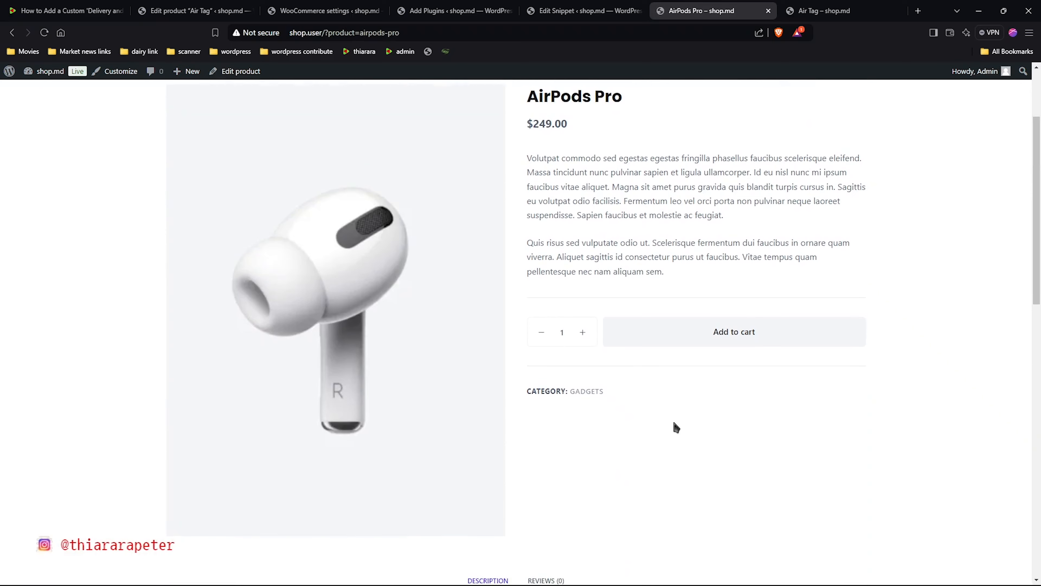
pyautogui.scroll(3, 658, 431)
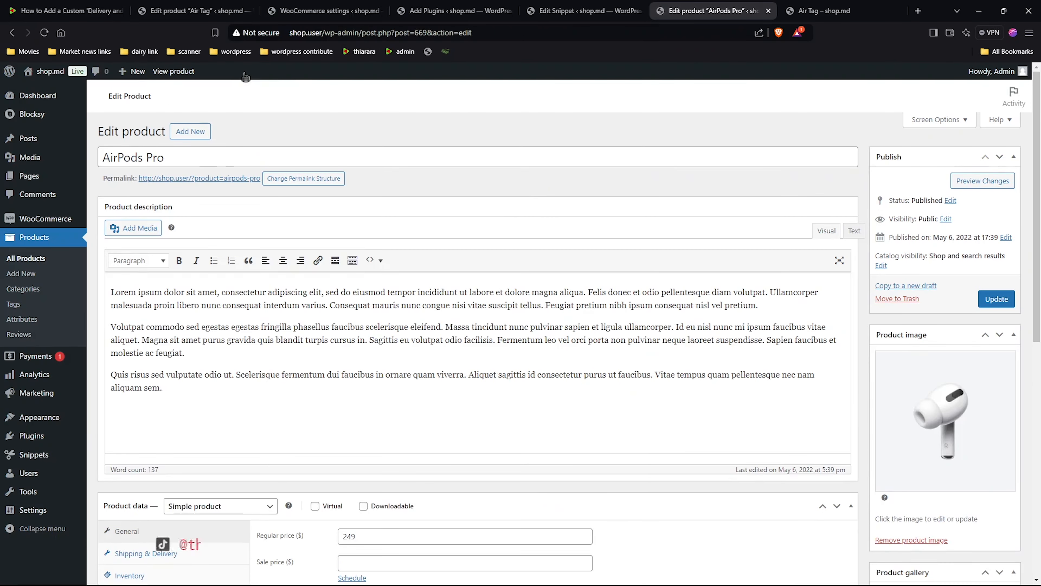
pyautogui.scroll(-5, 348, 209)
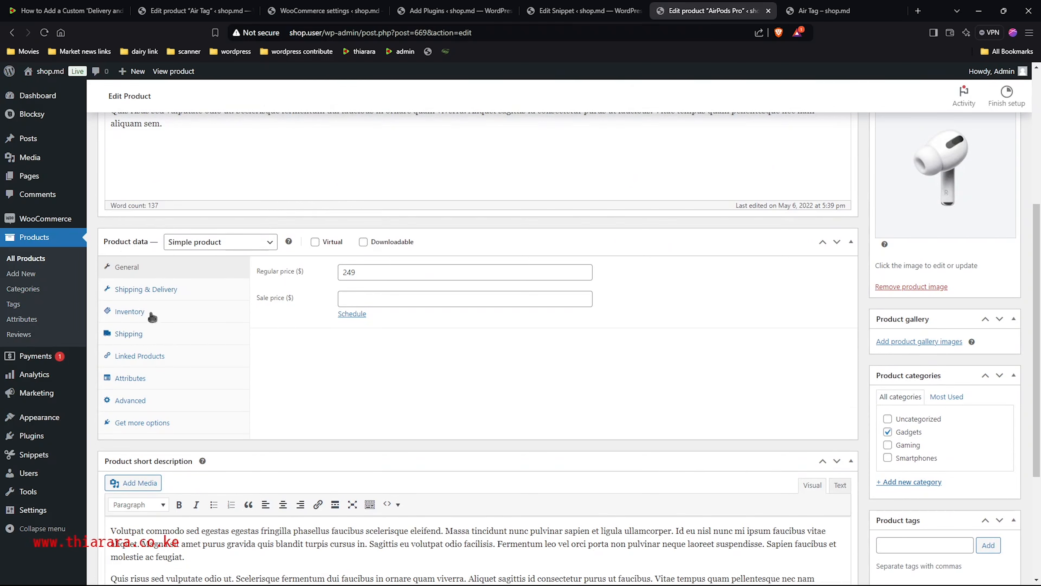
pyautogui.click(142, 290)
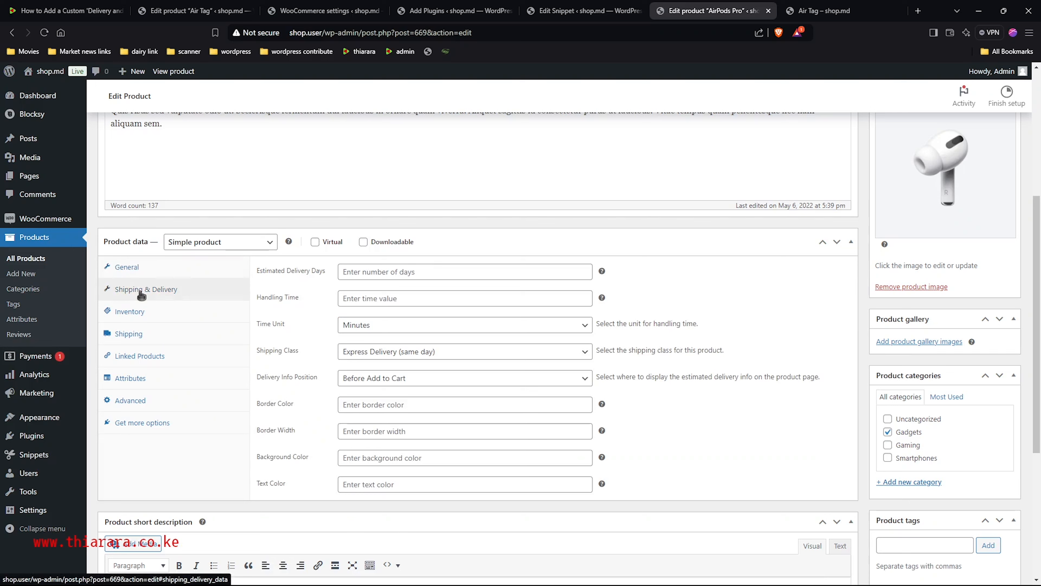
# Go over the Shipping & Delivery fields, from estimated delivery days and handling time units to text color.
pyautogui.click(378, 272)
pyautogui.click(382, 299)
pyautogui.click(386, 324)
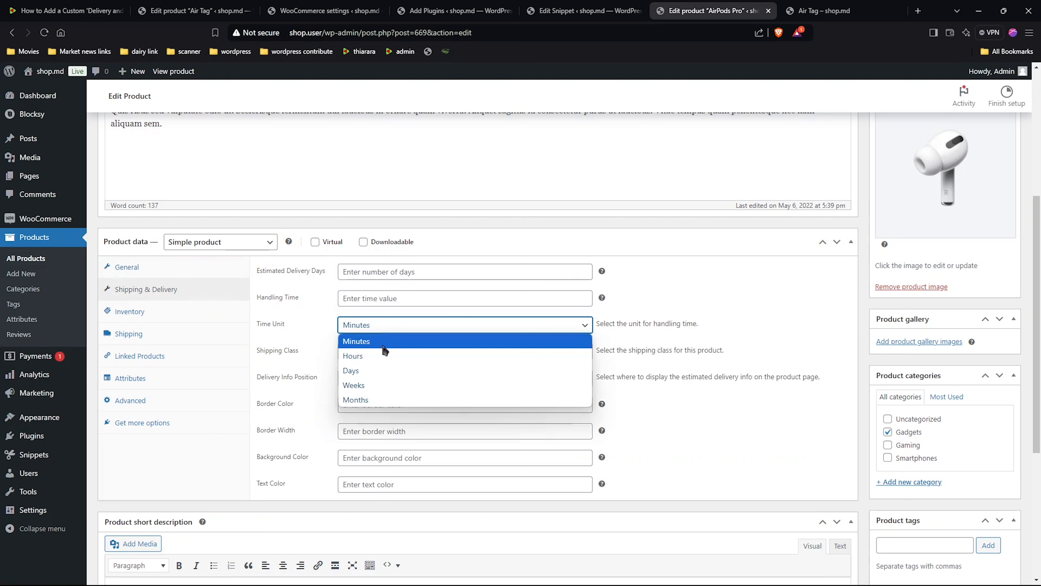
pyautogui.click(385, 343)
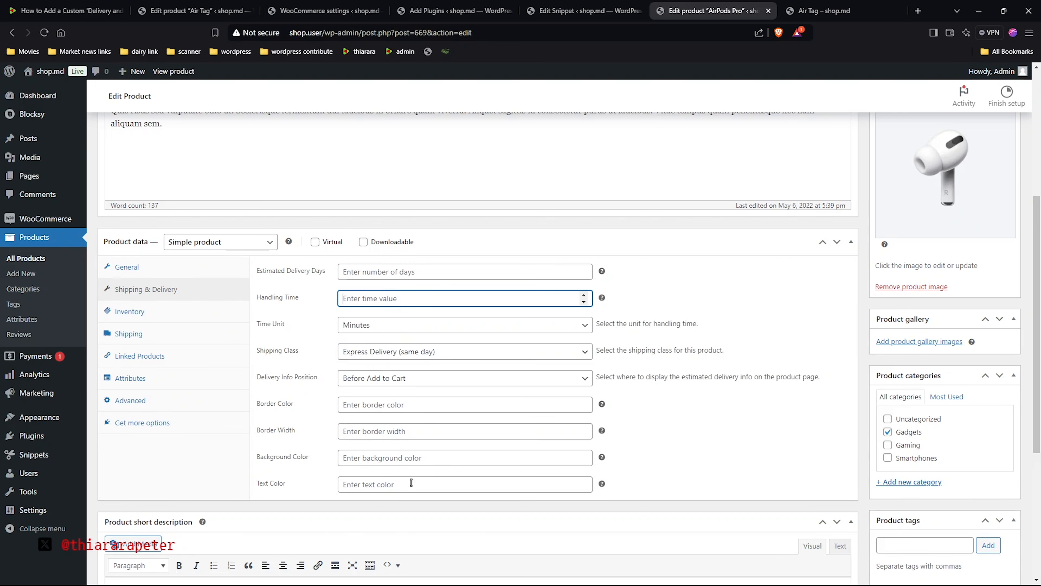
pyautogui.click(391, 483)
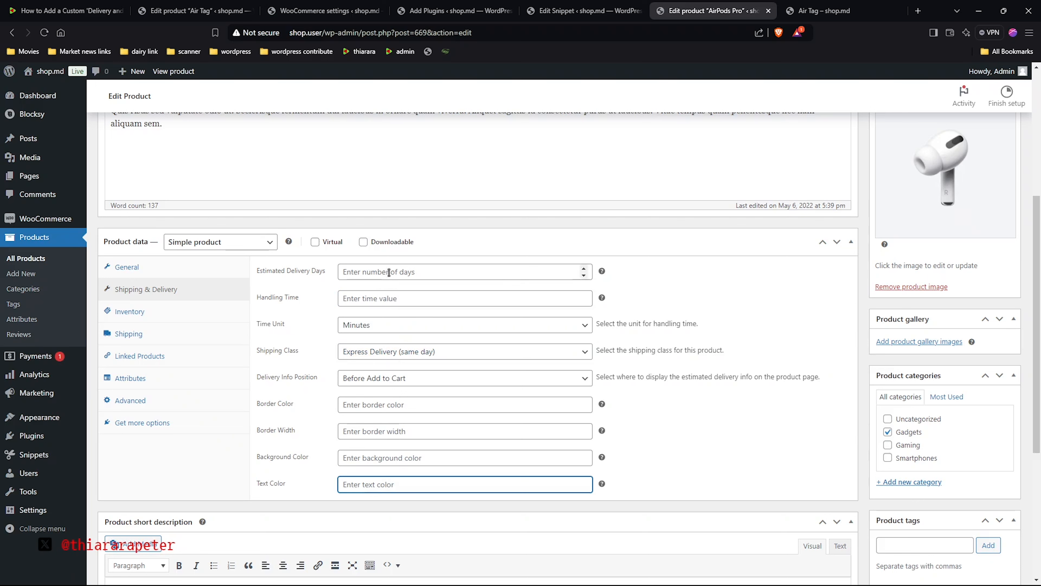
# Set the AirPods Pro estimated delivery days to 2 and the handling time to 1.
pyautogui.click(397, 270)
pyautogui.write('2')
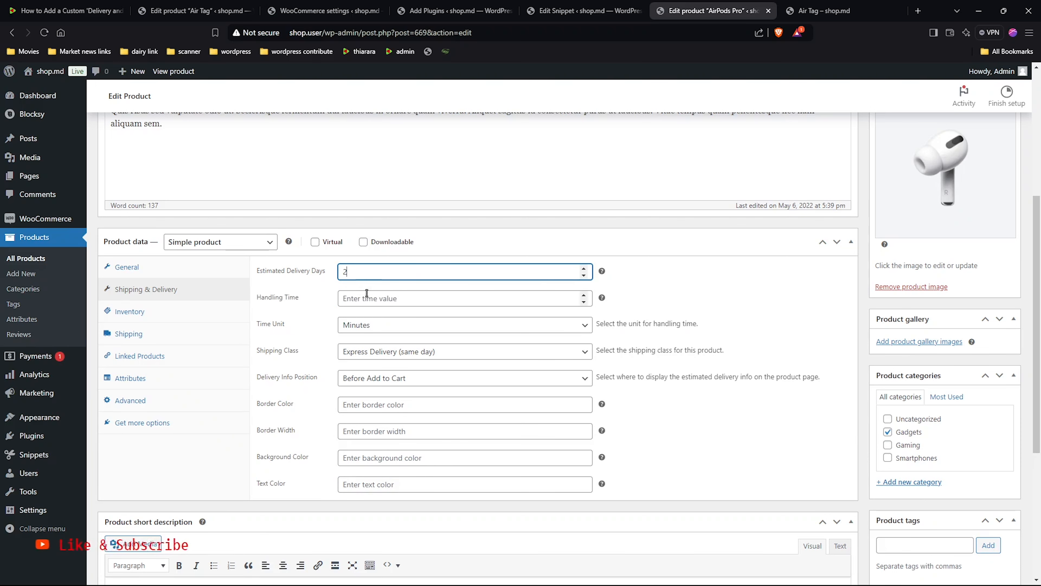
pyautogui.click(367, 293)
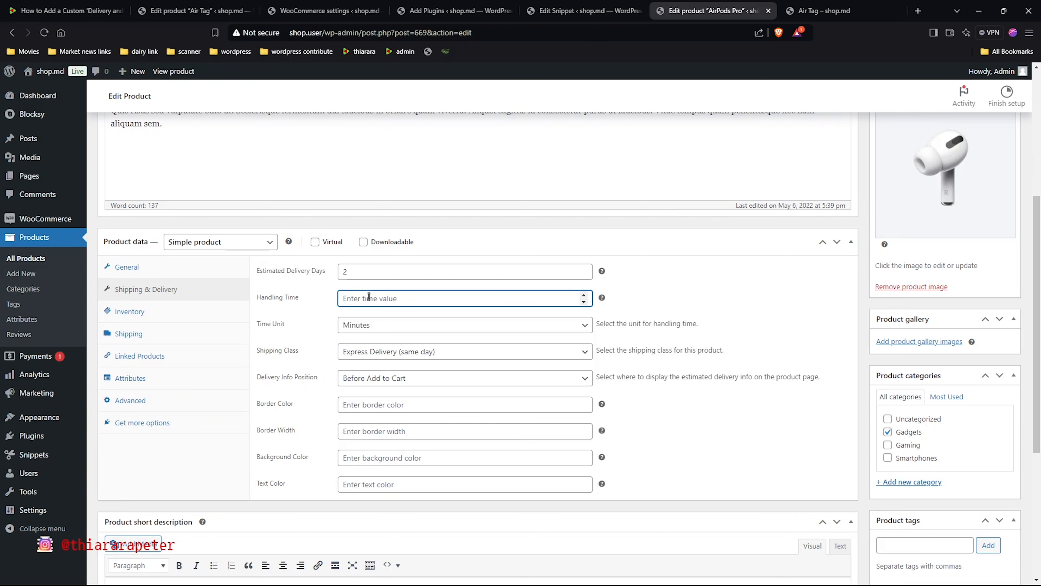
pyautogui.write('3')
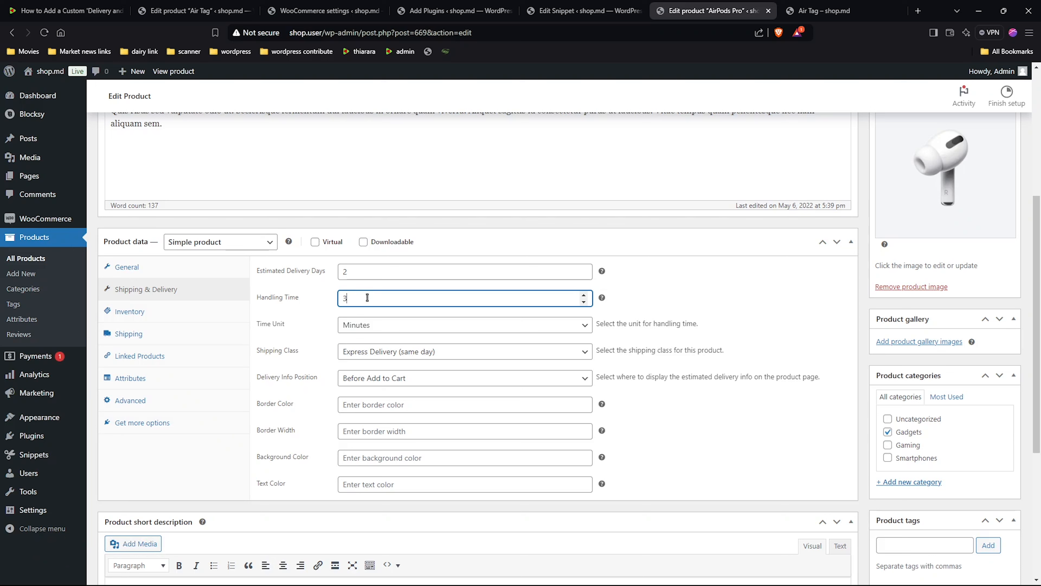
pyautogui.click(378, 324)
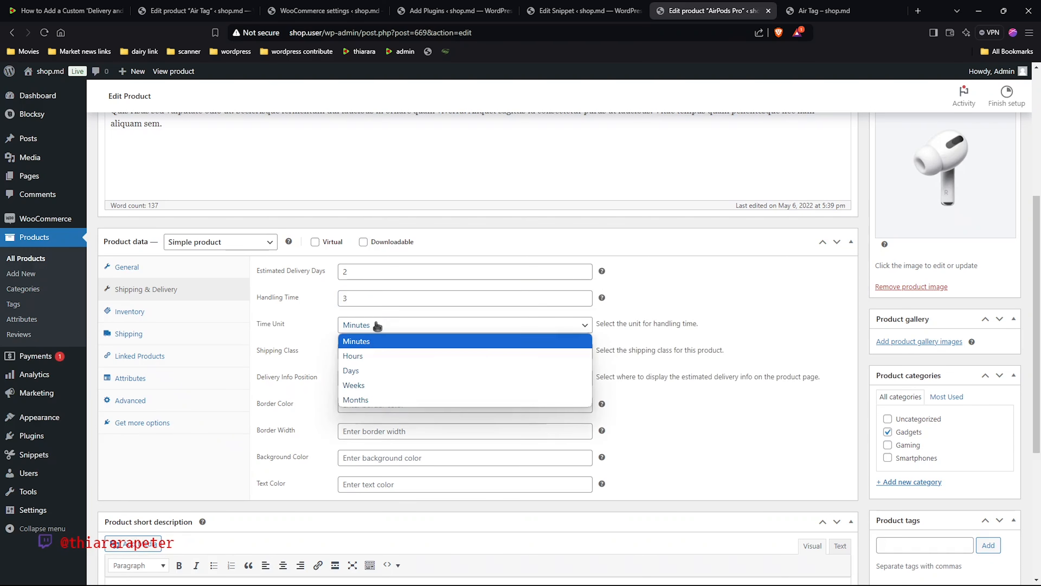
pyautogui.click(361, 302)
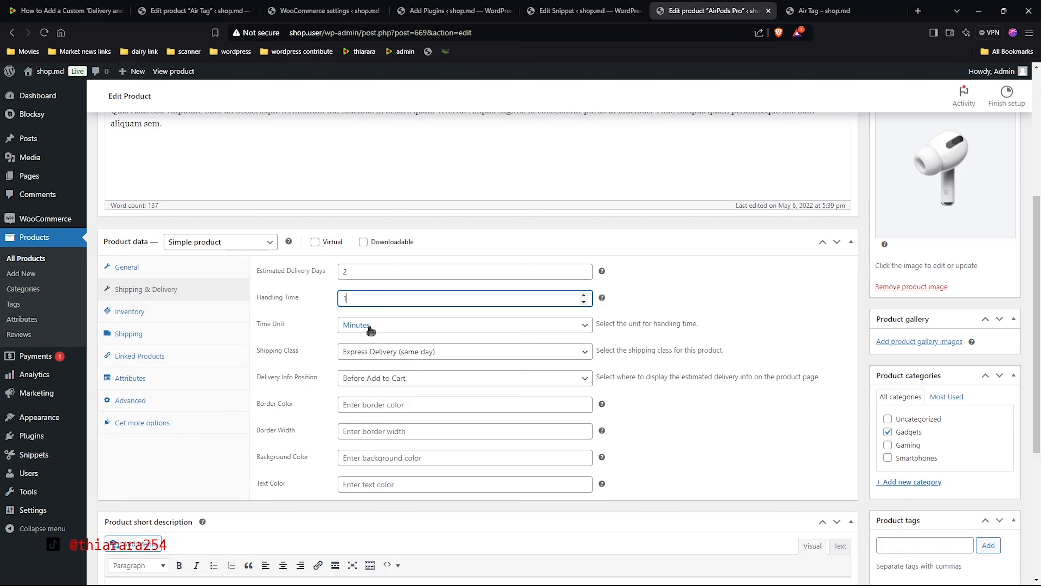
# Set the time unit for the AirPods Pro handling time to Hours.
pyautogui.click(387, 327)
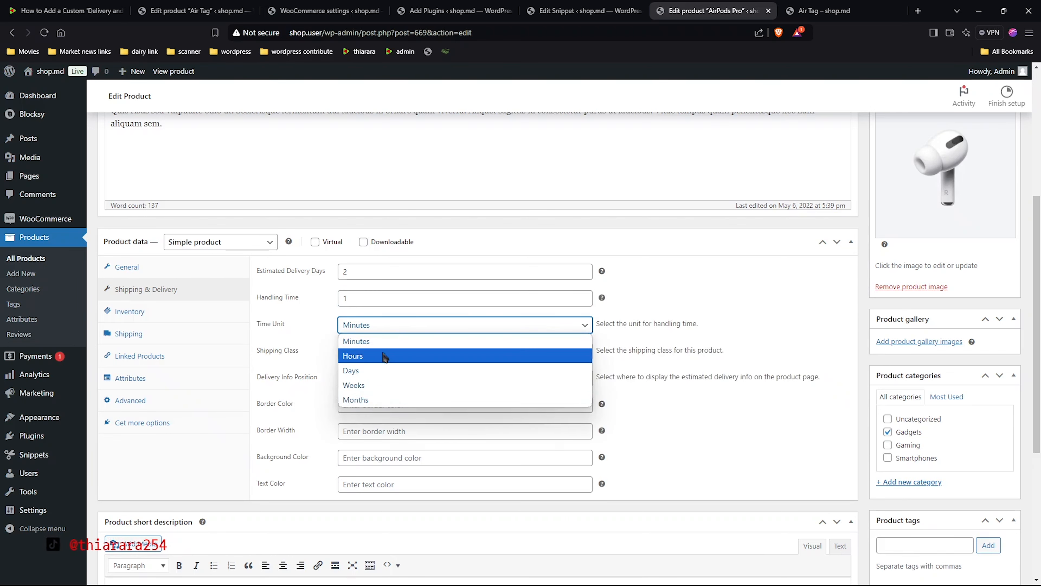
pyautogui.click(383, 355)
pyautogui.click(384, 331)
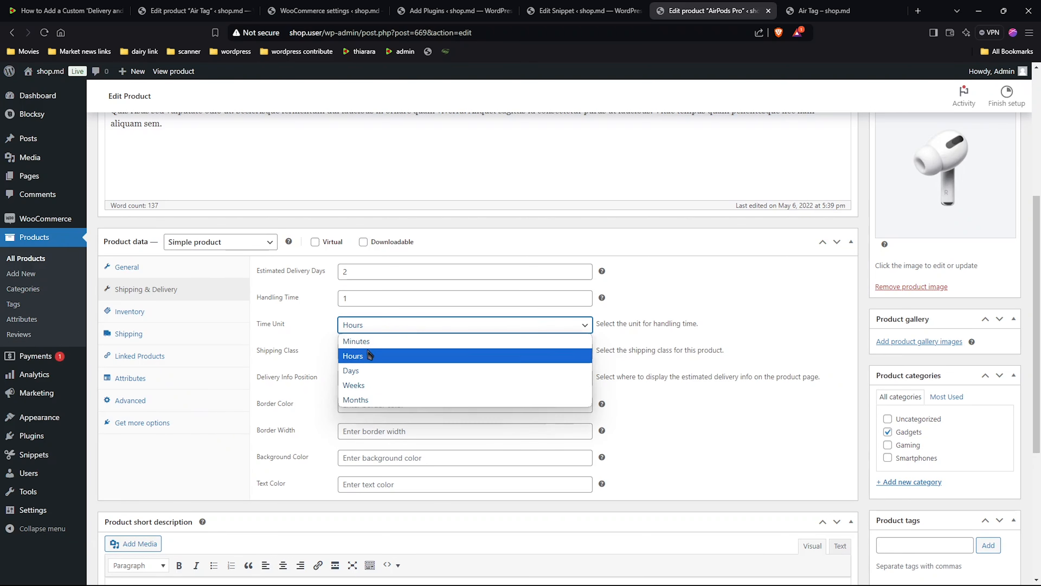
pyautogui.click(361, 340)
pyautogui.click(381, 331)
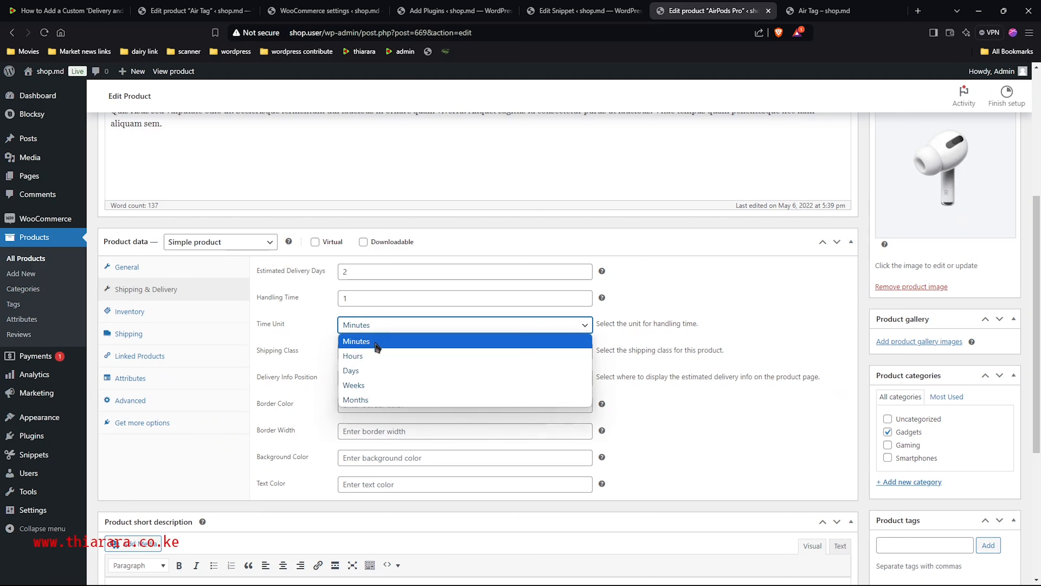
pyautogui.click(371, 355)
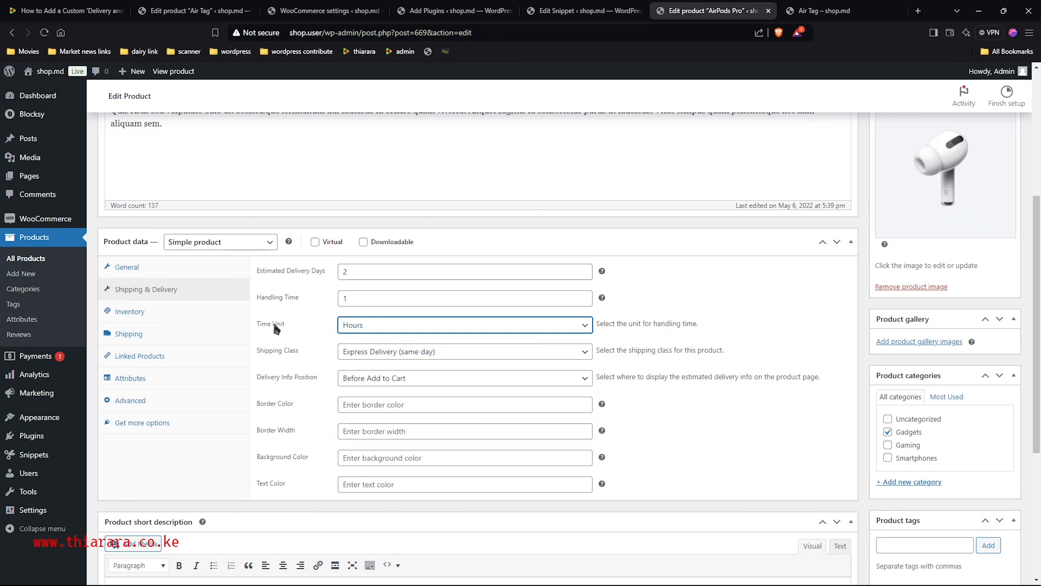
# Open the WooCommerce settings in a new browser tab and show the list of shipping classes.
pyautogui.click(348, 353)
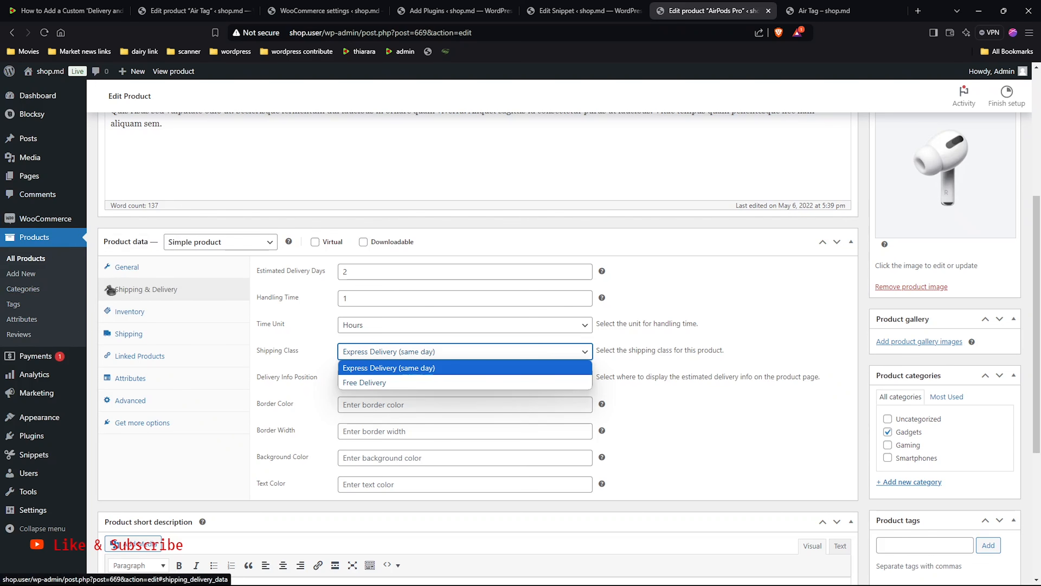
pyautogui.moveTo(57, 224)
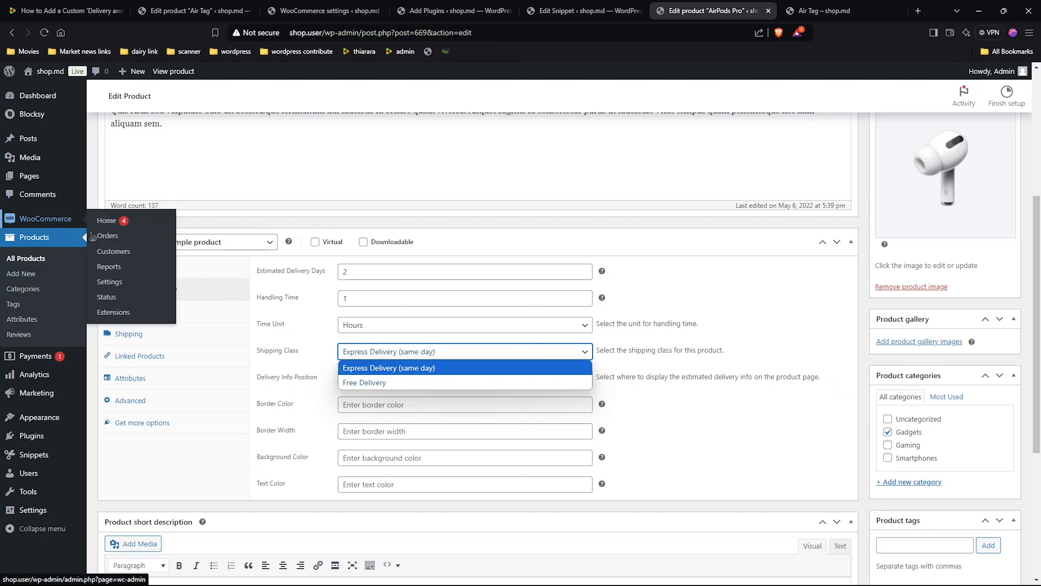
pyautogui.rightClick(106, 282)
pyautogui.click(136, 293)
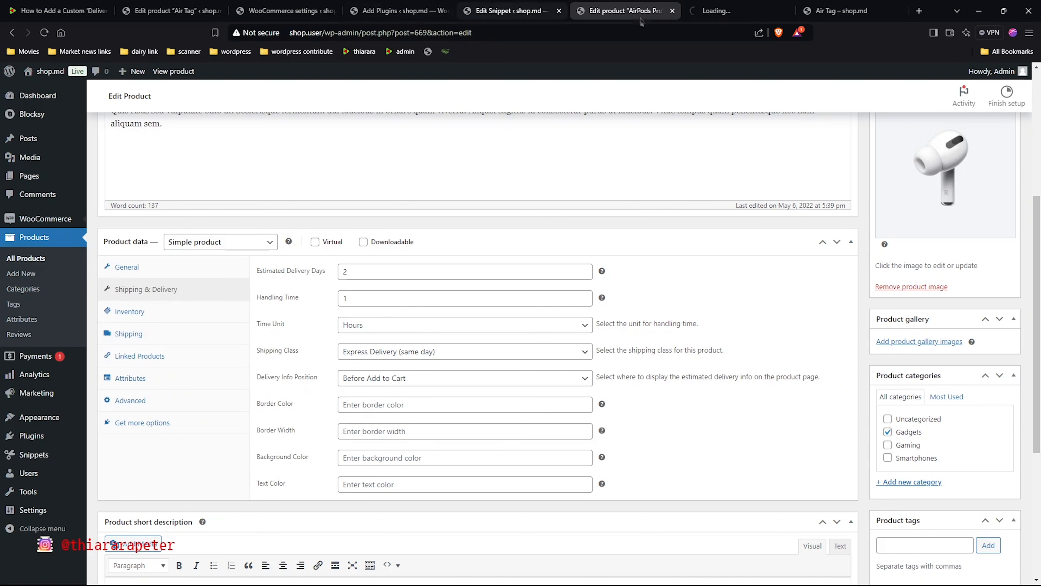
pyautogui.click(734, 11)
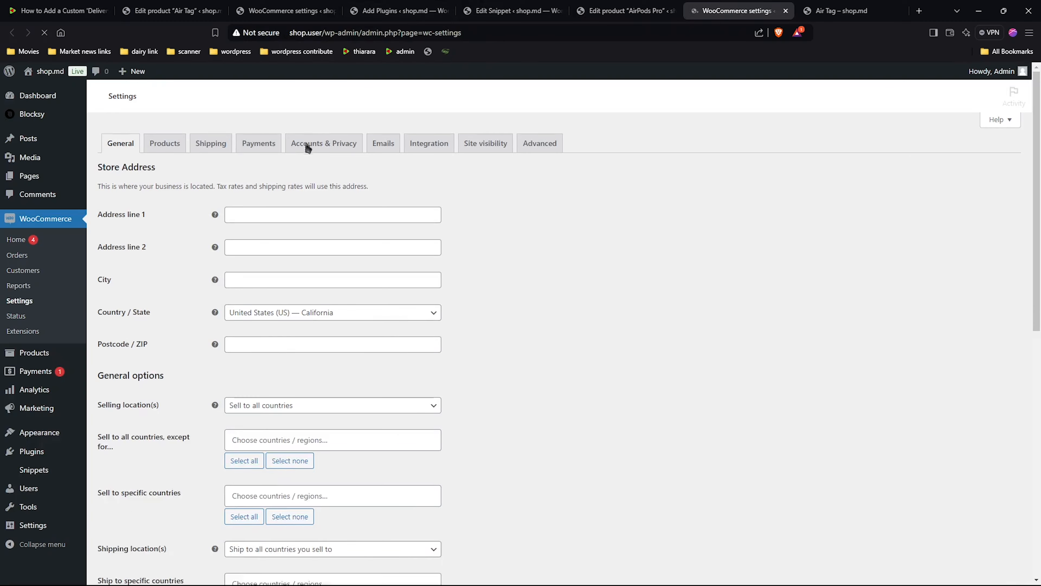
pyautogui.click(217, 146)
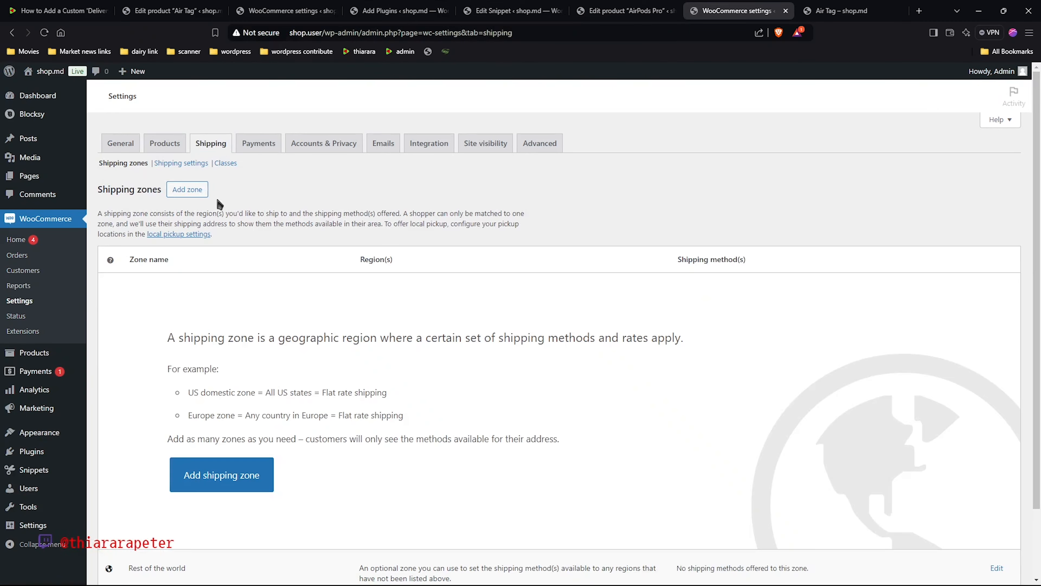
pyautogui.click(226, 164)
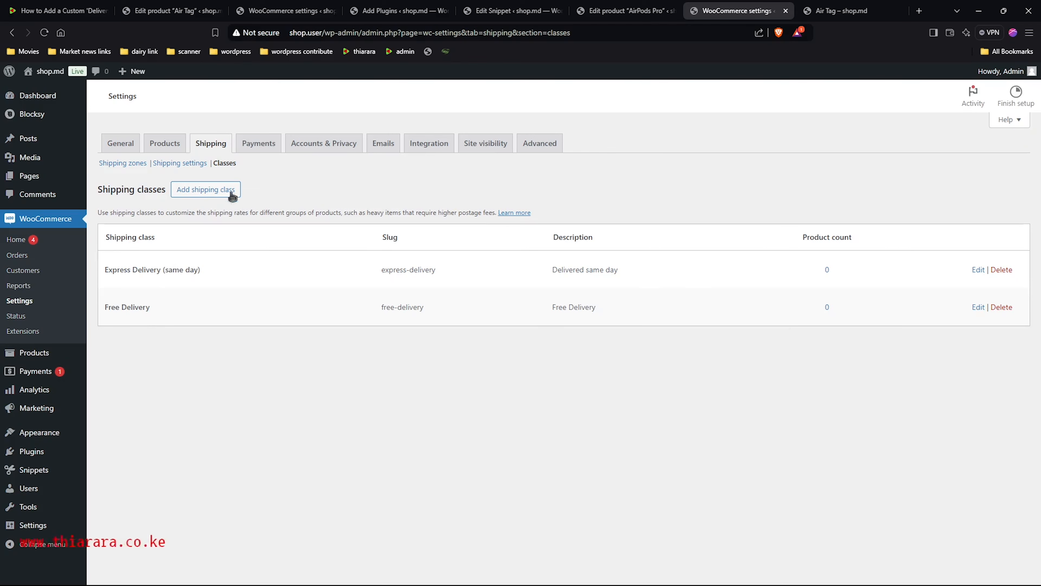
# Start a new shipping class and name it "2 days delivery".
pyautogui.click(206, 189)
pyautogui.click(421, 257)
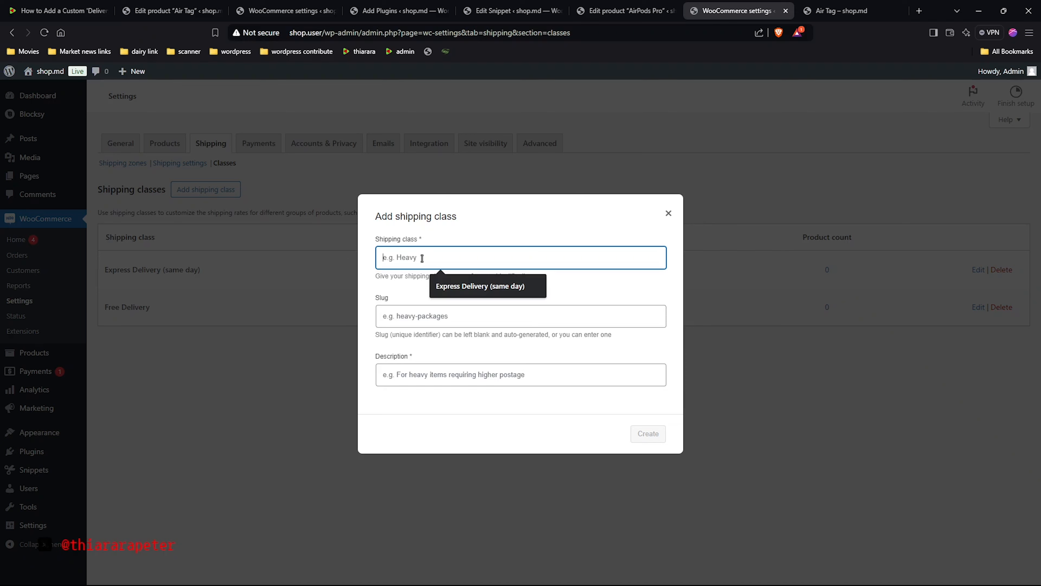
pyautogui.write('we')
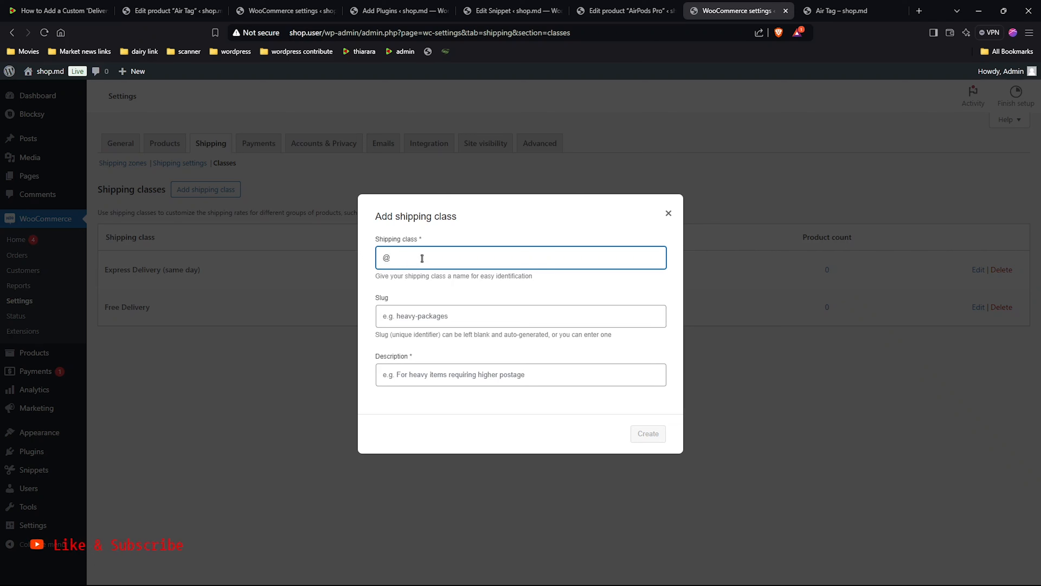
pyautogui.press('BackSpace')
pyautogui.write('2 days deliv')
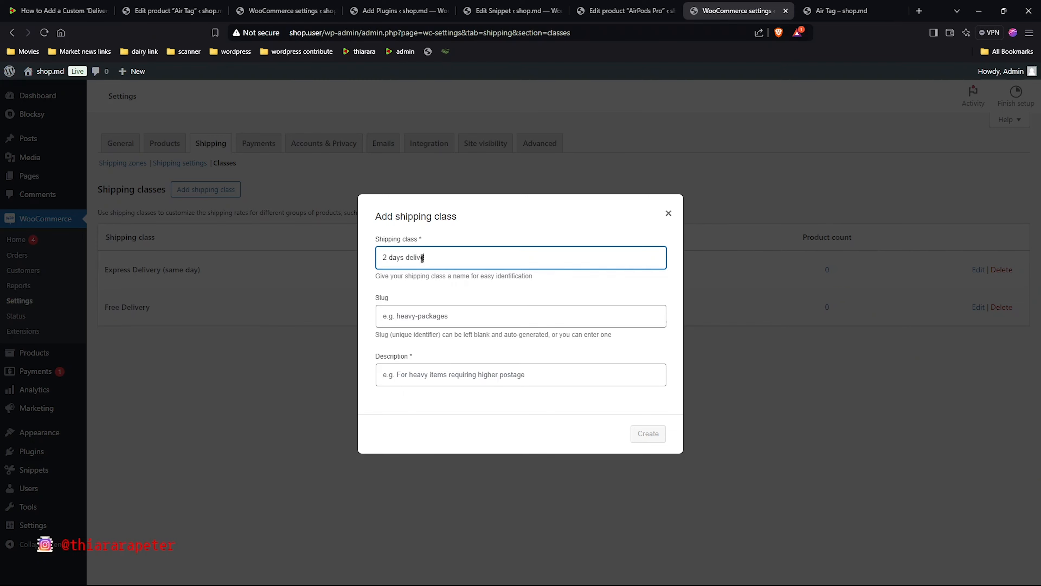
pyautogui.write('ery')
# Copy the class name into the slug and description as "2 days delivery" and create the shipping class.
pyautogui.click(472, 316)
pyautogui.moveTo(443, 262); pyautogui.dragTo(347, 277)
pyautogui.hotkey('ctrl', 'c')
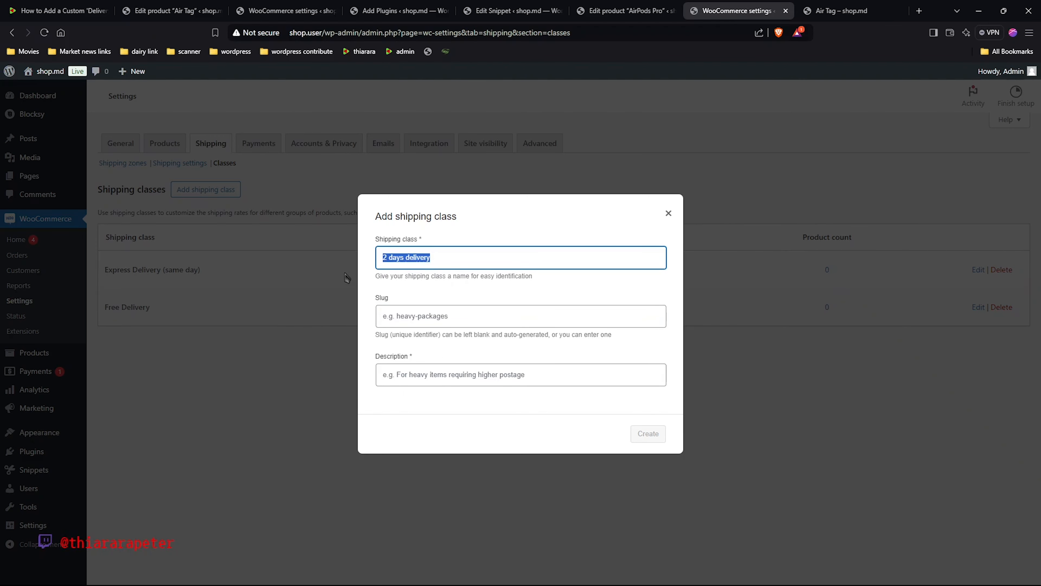
pyautogui.click(418, 315)
pyautogui.hotkey('ctrl', 'v')
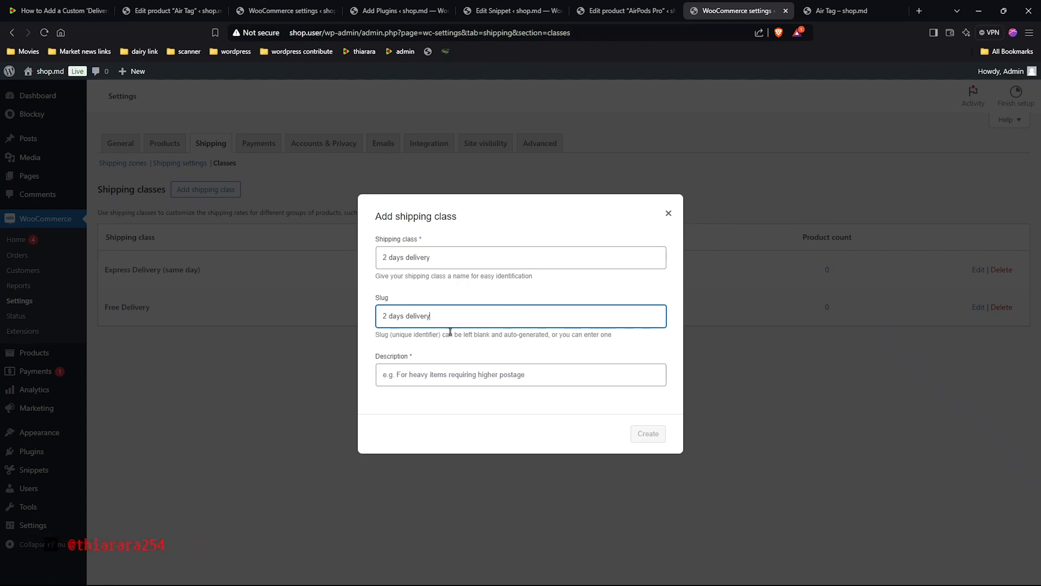
pyautogui.click(513, 375)
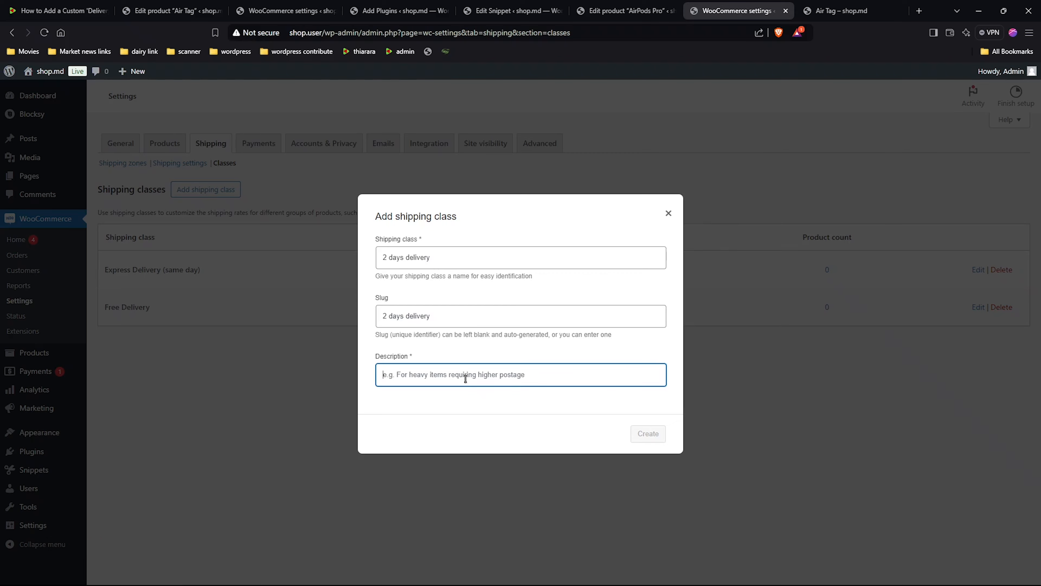
pyautogui.hotkey('ctrl', 'v')
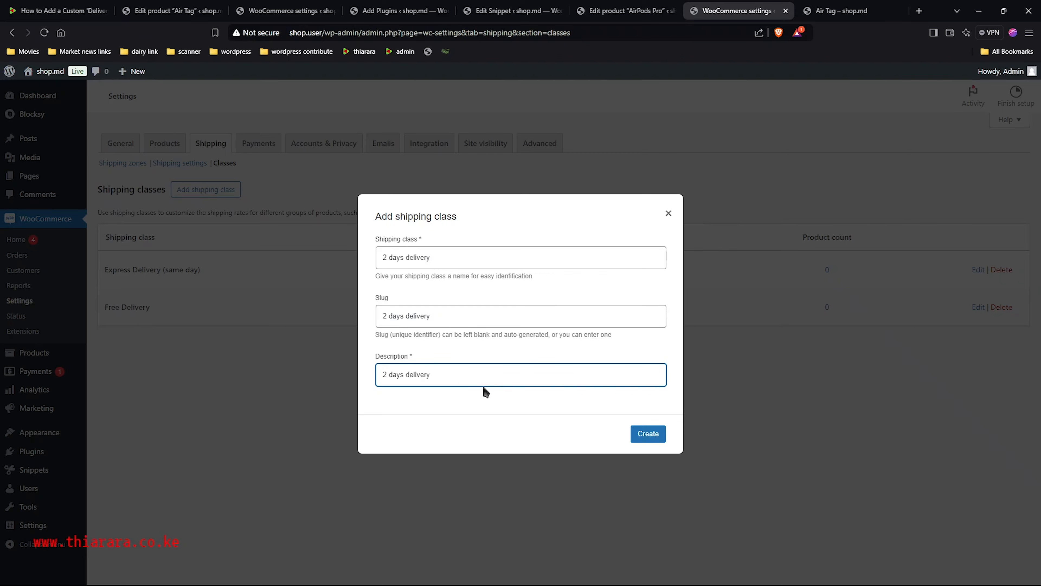
pyautogui.click(655, 437)
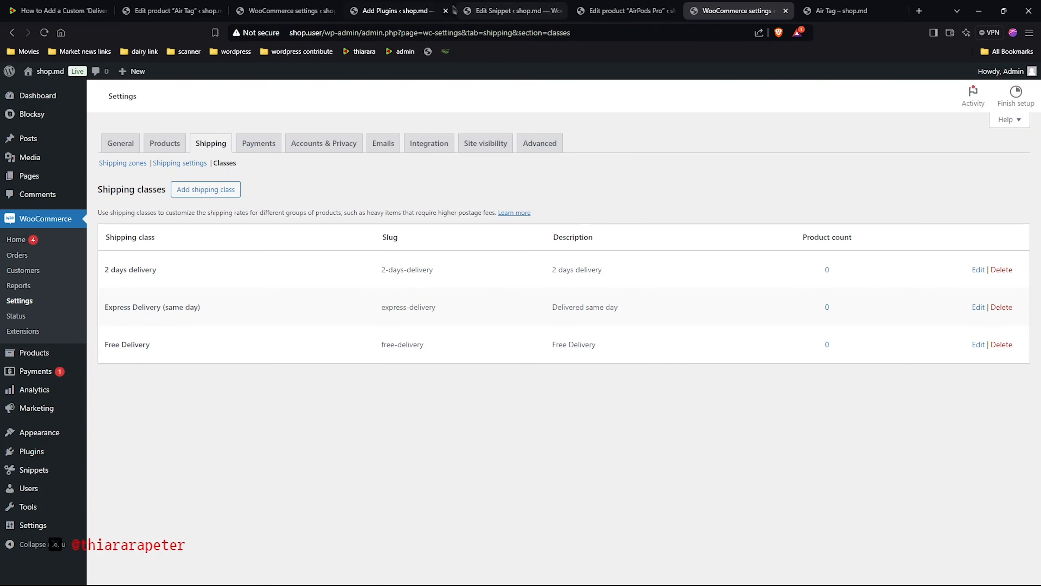
# Reload the AirPods Pro product editor and use 2 days delivery as the shipping class in its Shipping & Delivery data.
pyautogui.click(437, 9)
pyautogui.click(576, 9)
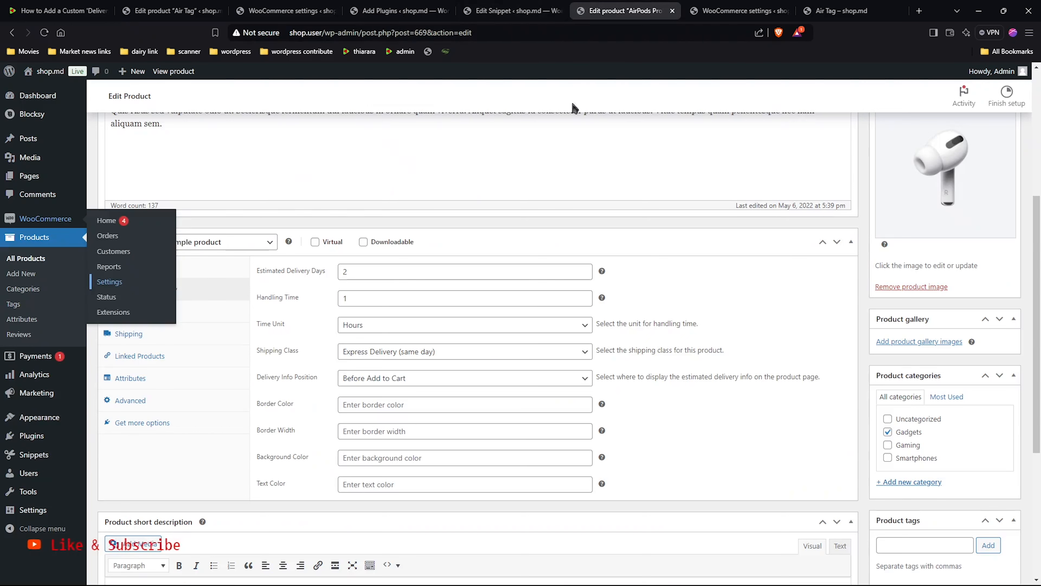
pyautogui.click(444, 353)
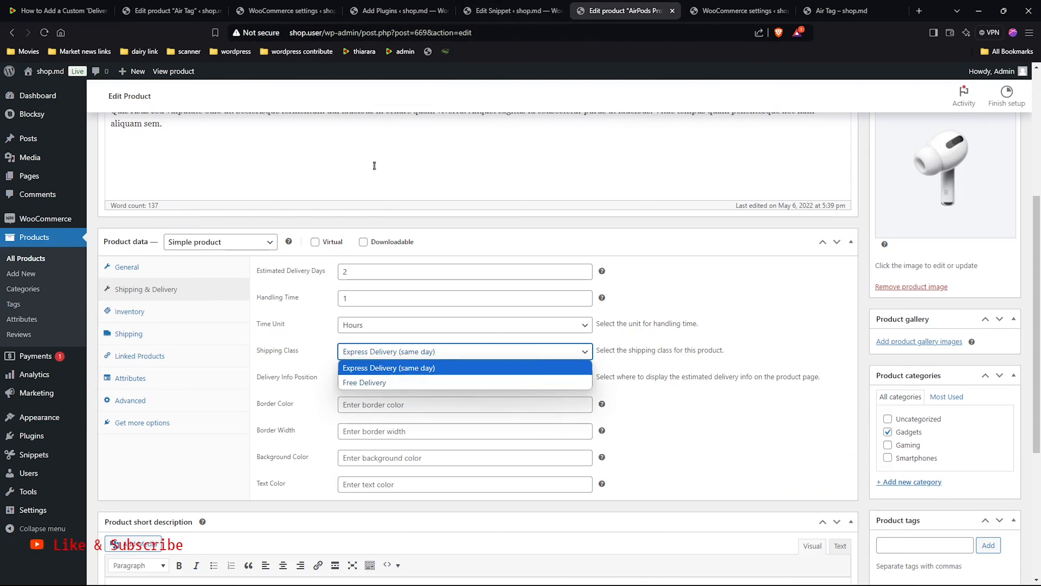
pyautogui.click(44, 35)
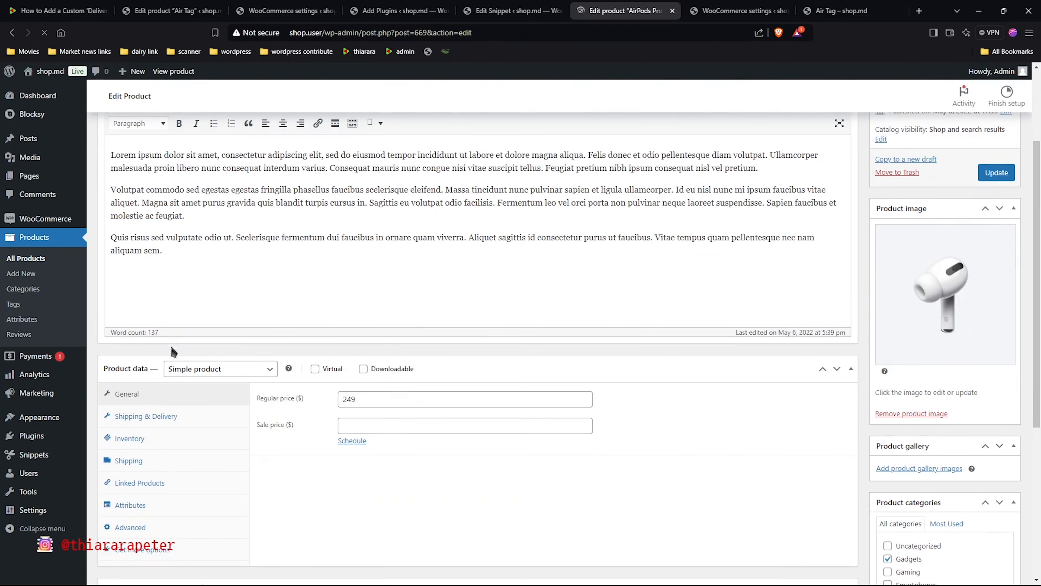
pyautogui.click(154, 415)
pyautogui.scroll(-5, 211, 412)
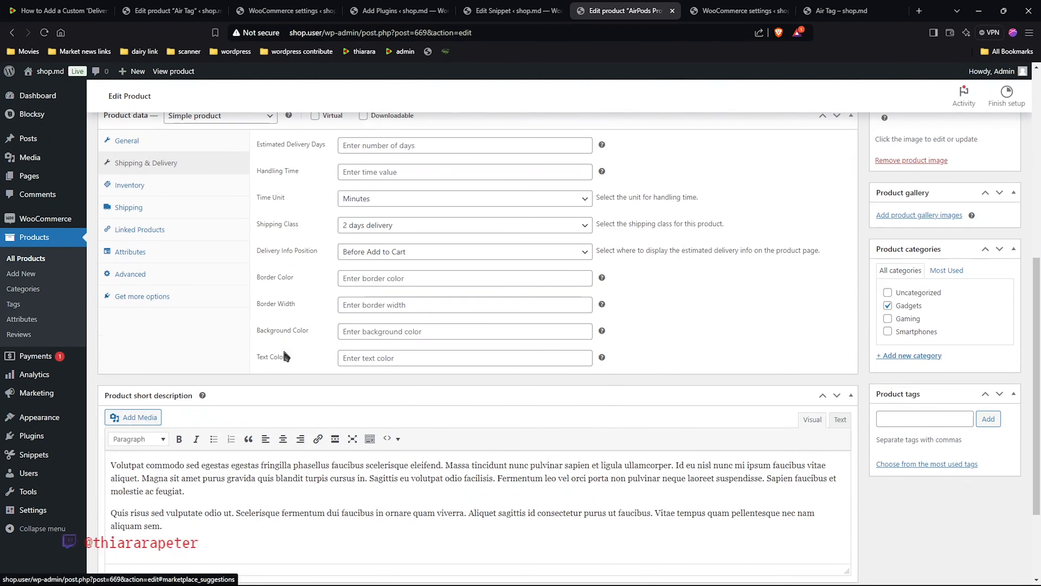
pyautogui.click(397, 227)
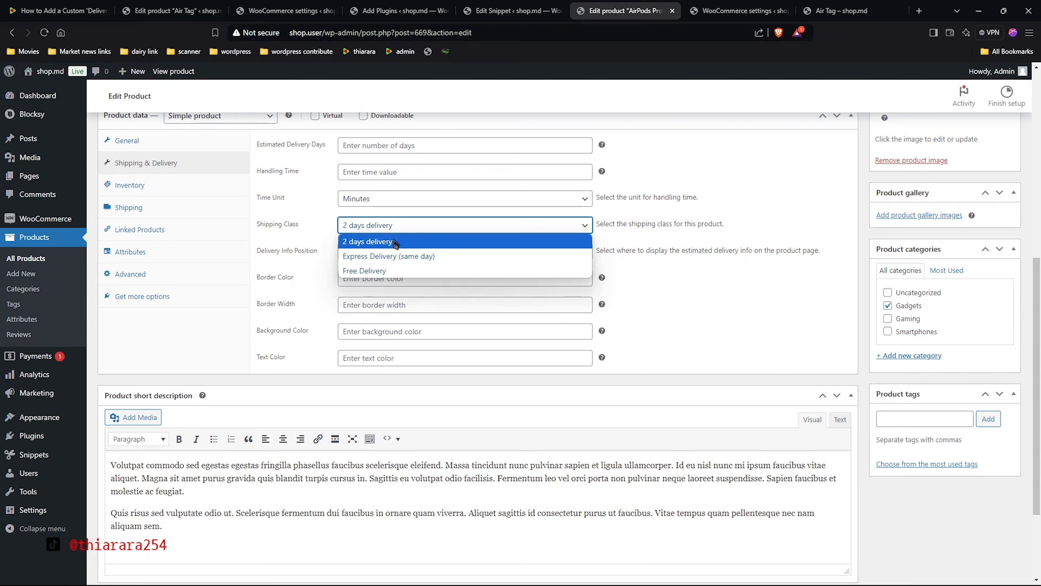
# Set the AirPods Pro handling time to 1 and the estimated delivery days to 3.
pyautogui.click(379, 174)
pyautogui.write('1')
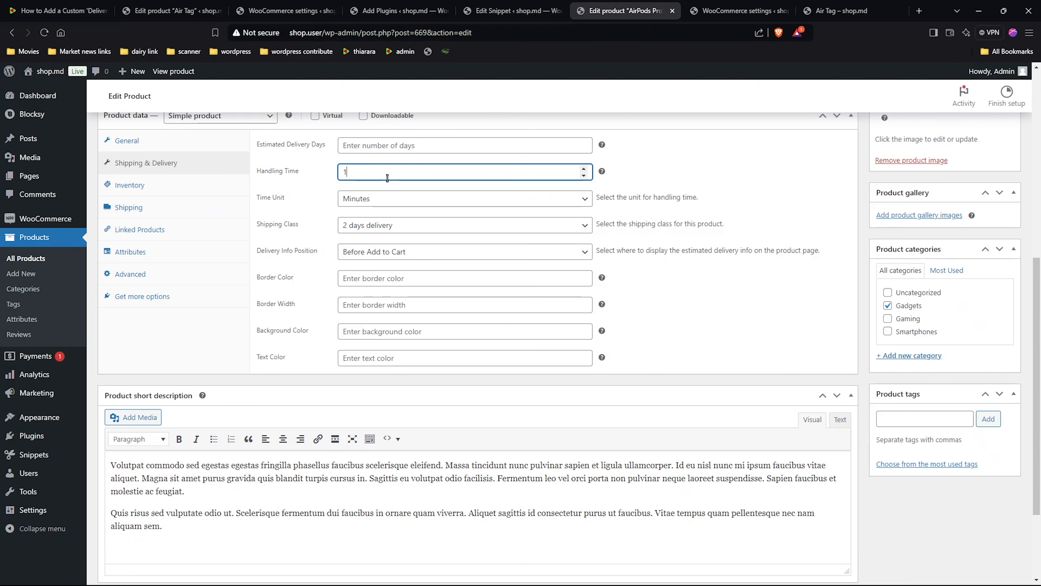
pyautogui.click(387, 145)
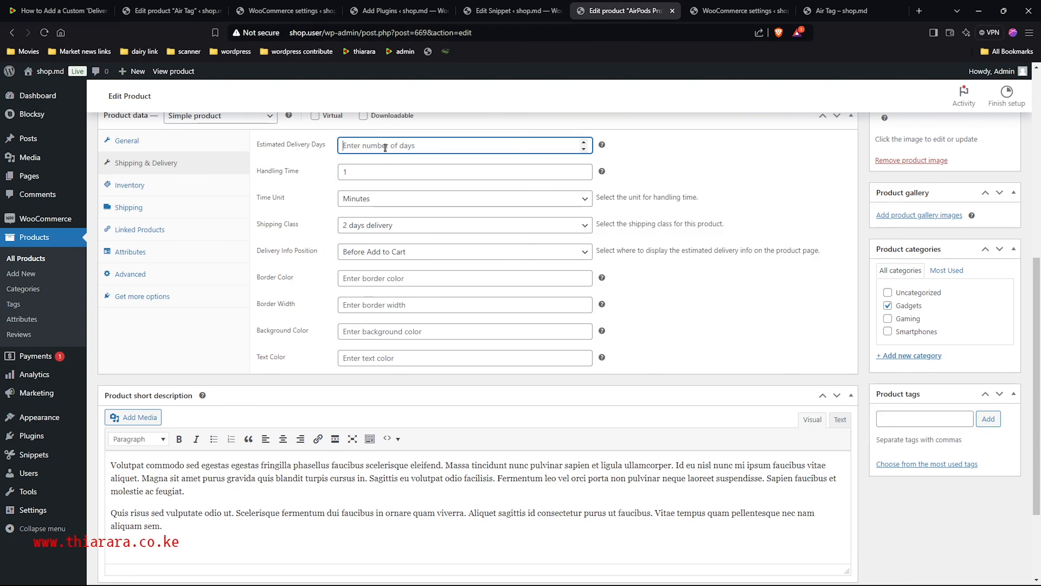
pyautogui.write('3')
# Check the delivery info position options and compare them with the box placement on the Air Tag storefront page.
pyautogui.click(400, 256)
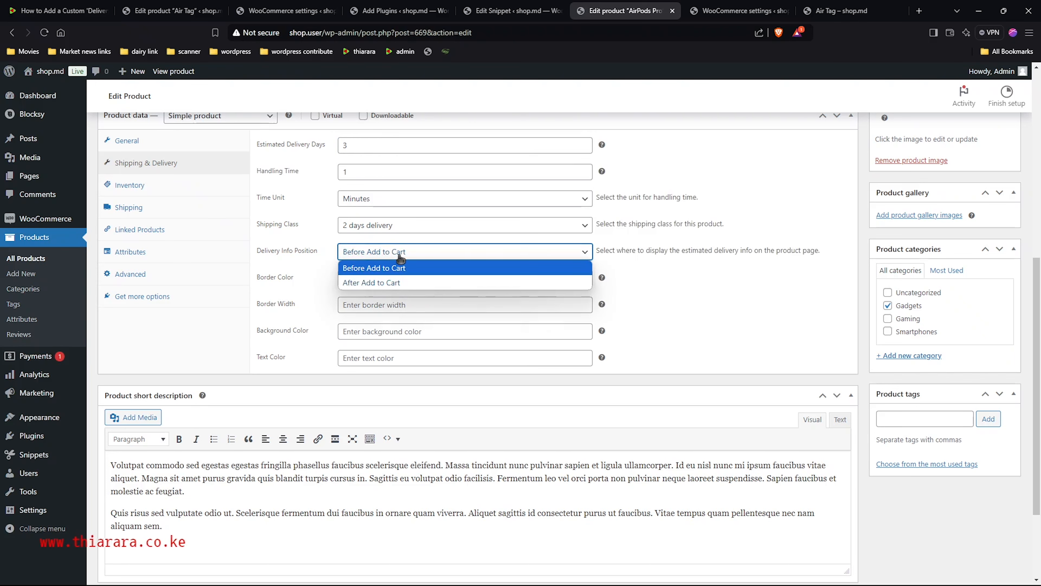
pyautogui.click(396, 11)
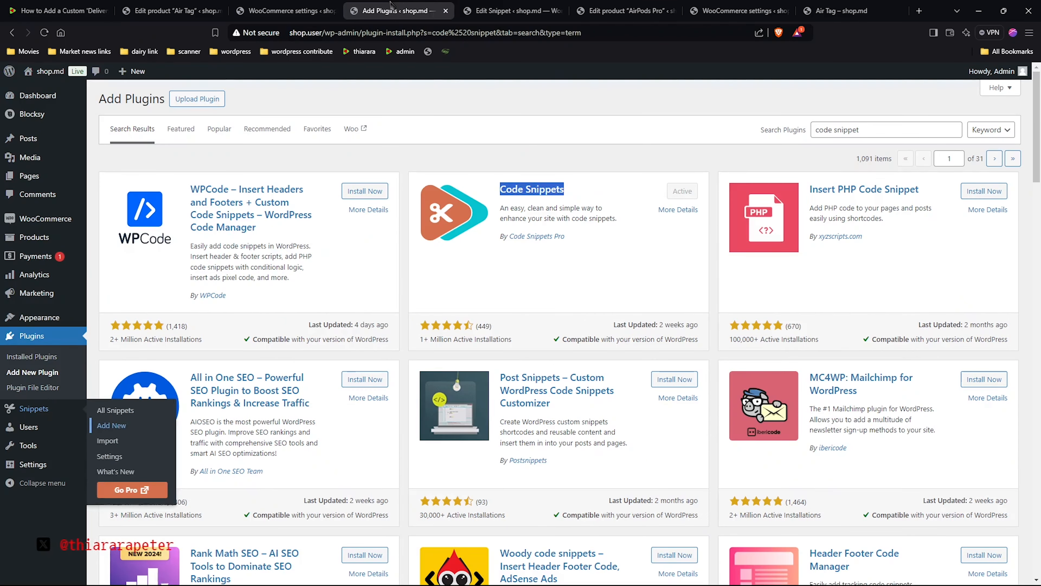
pyautogui.click(598, 10)
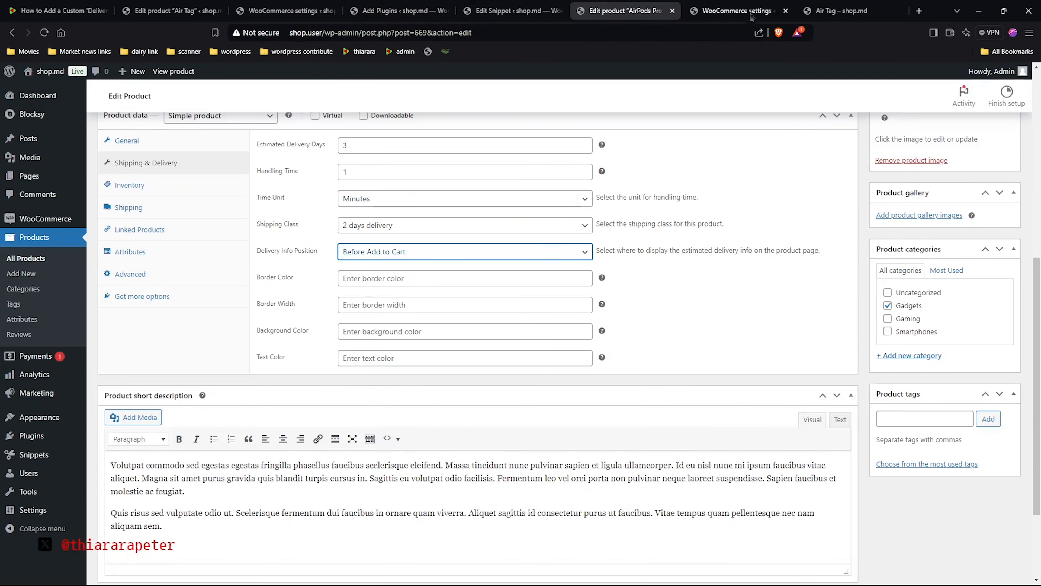
pyautogui.click(840, 10)
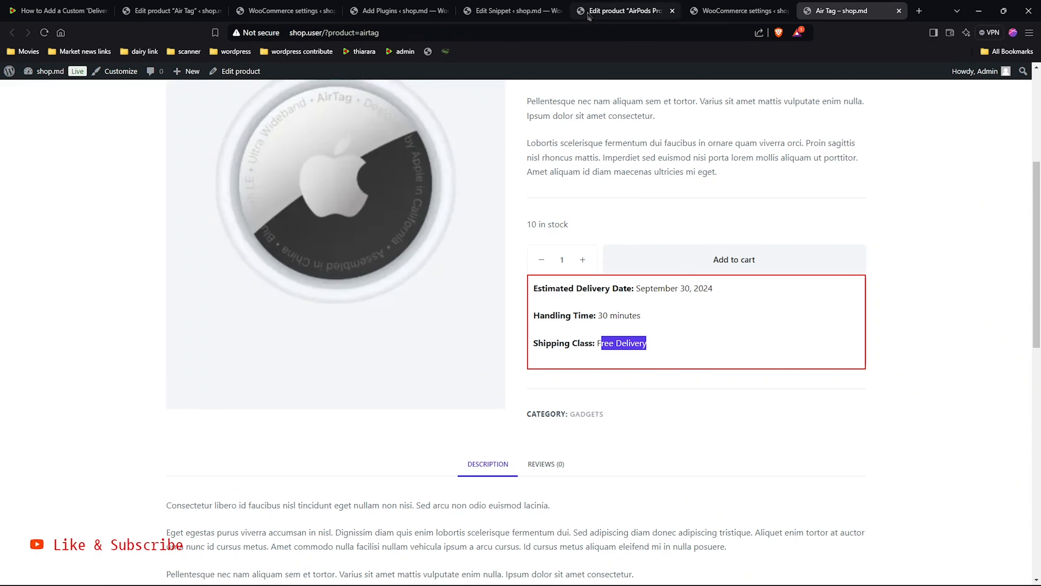
pyautogui.click(614, 8)
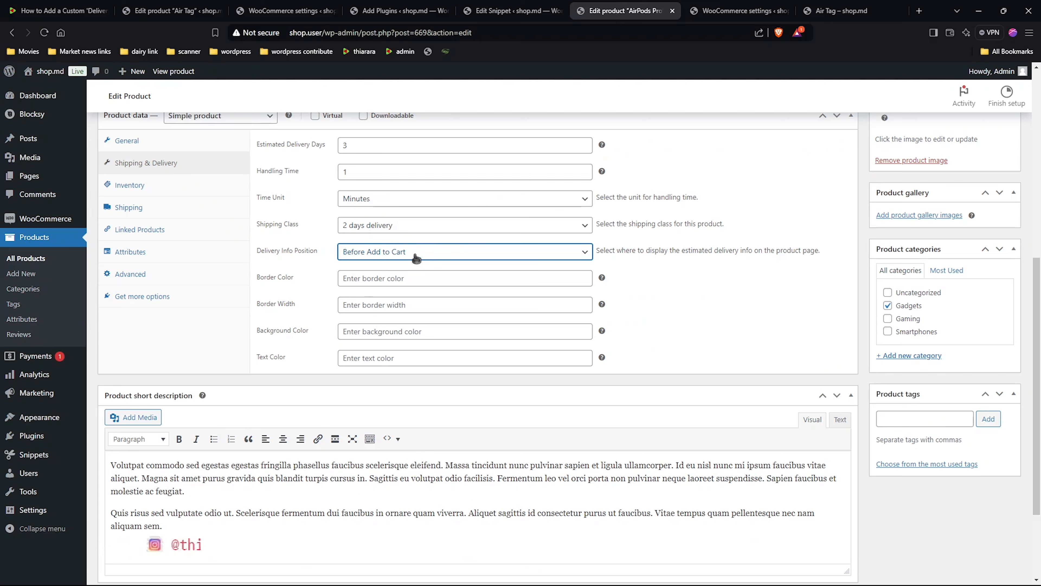
# Style the AirPods Pro delivery info box with border color red, border width 2 and background color white.
pyautogui.click(400, 279)
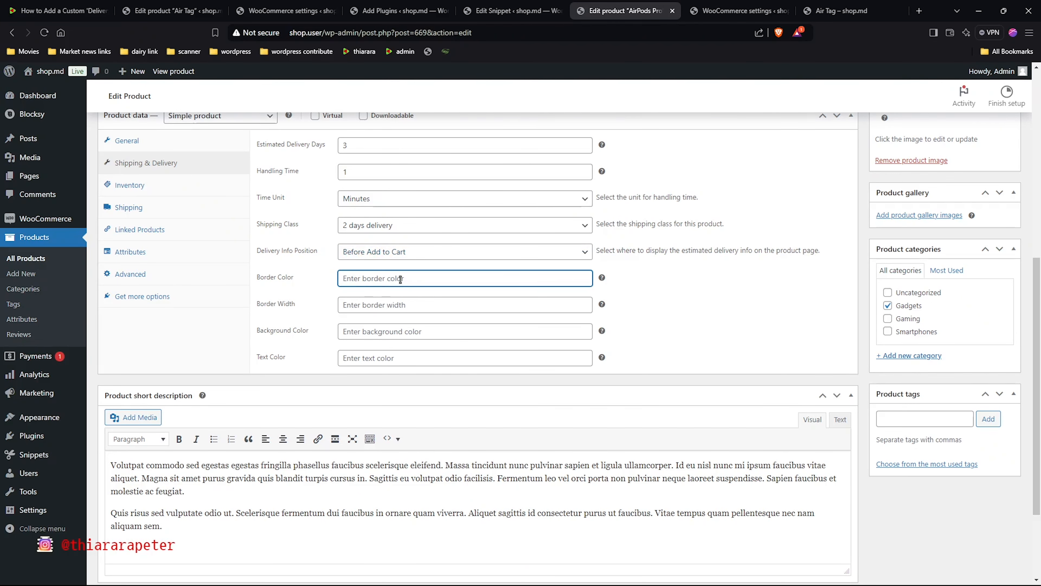
pyautogui.write('red')
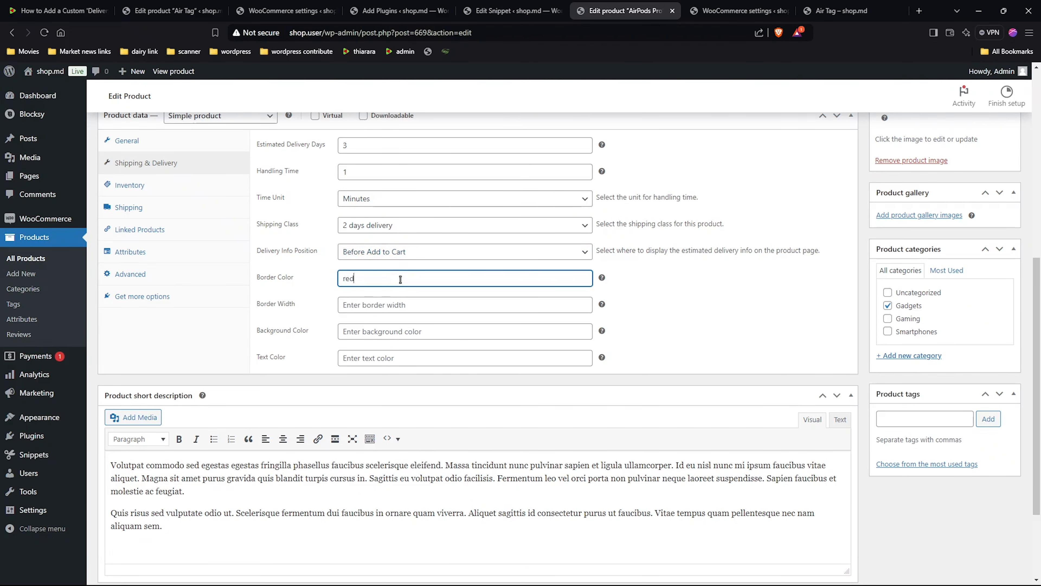
pyautogui.click(387, 305)
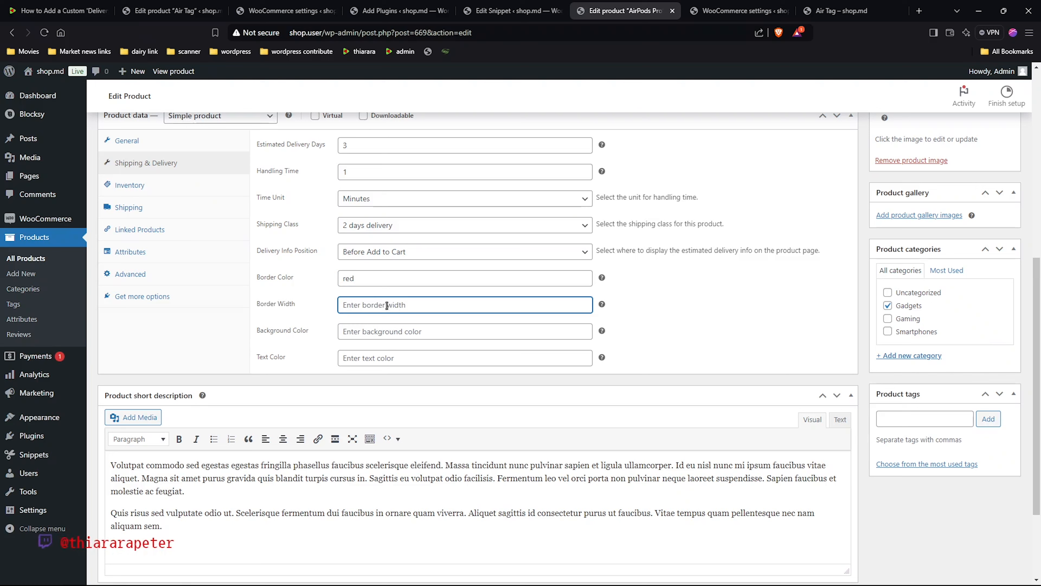
pyautogui.write('2')
pyautogui.click(374, 327)
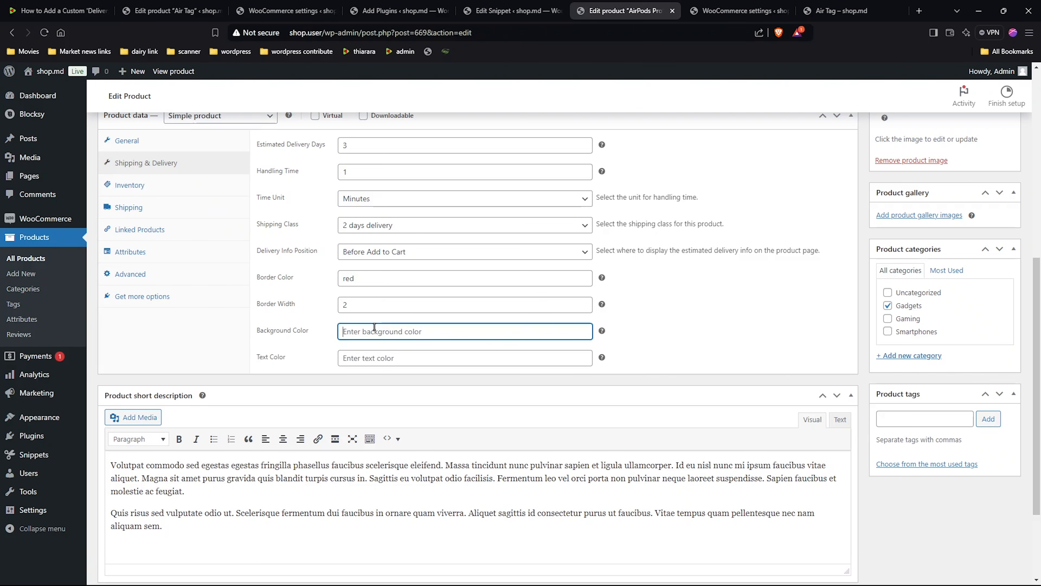
pyautogui.write('white')
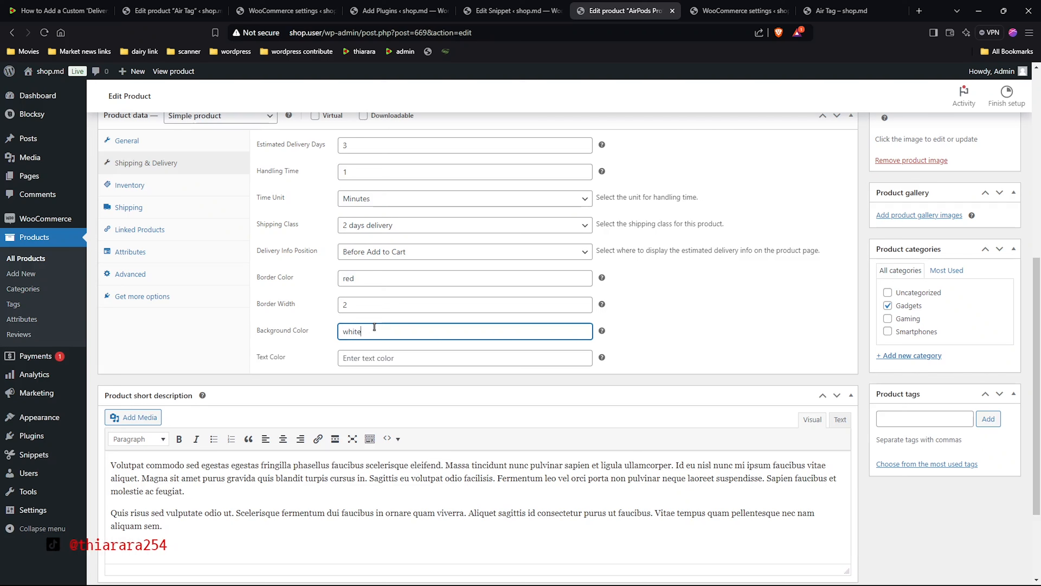
# Set the delivery info box's text color to black and update the AirPods Pro product.
pyautogui.click(383, 360)
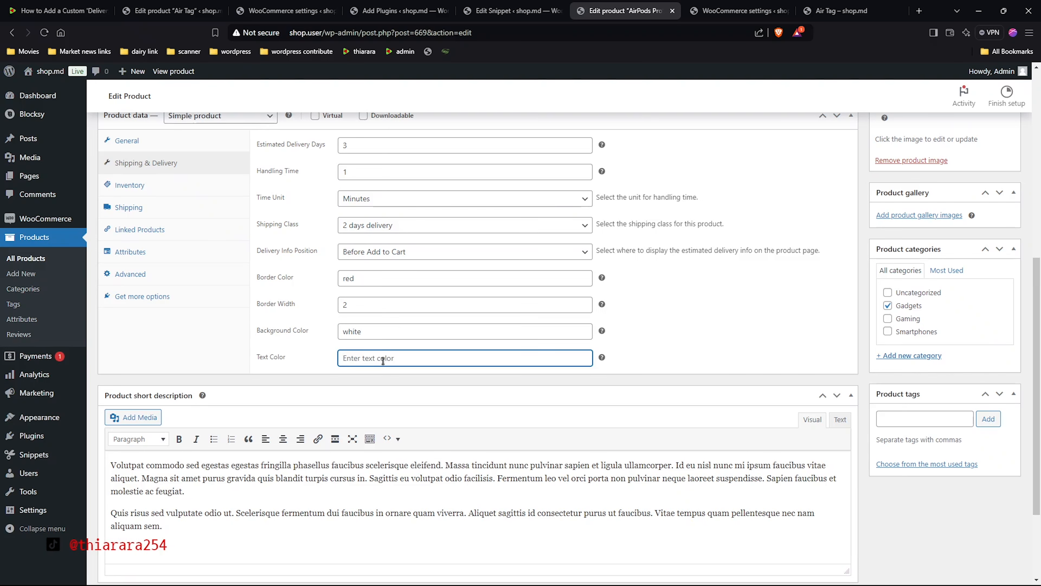
pyautogui.write('red')
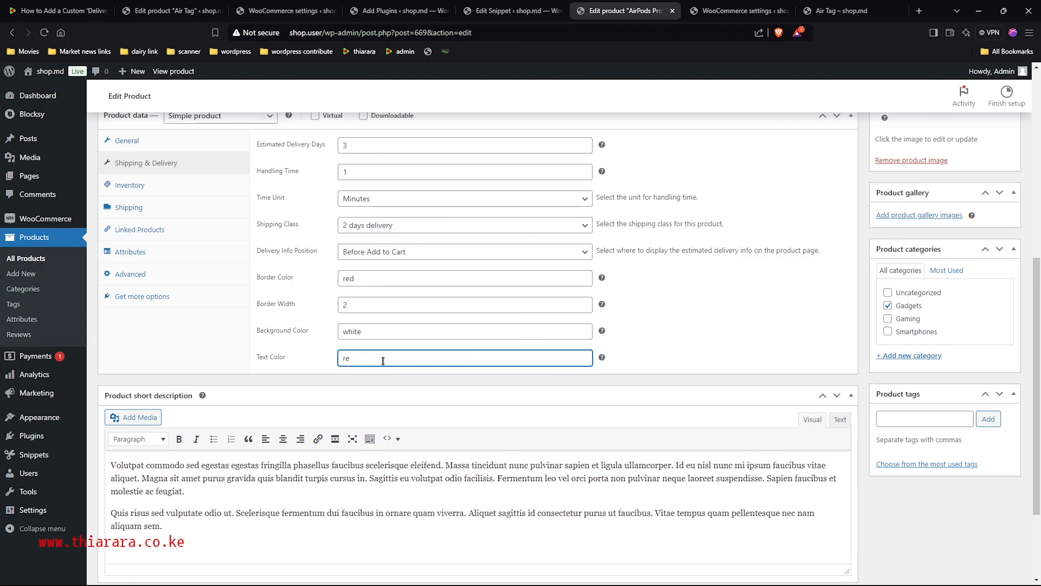
pyautogui.press('BackSpace')
pyautogui.press('BackSpace')
pyautogui.press('BackSpace')
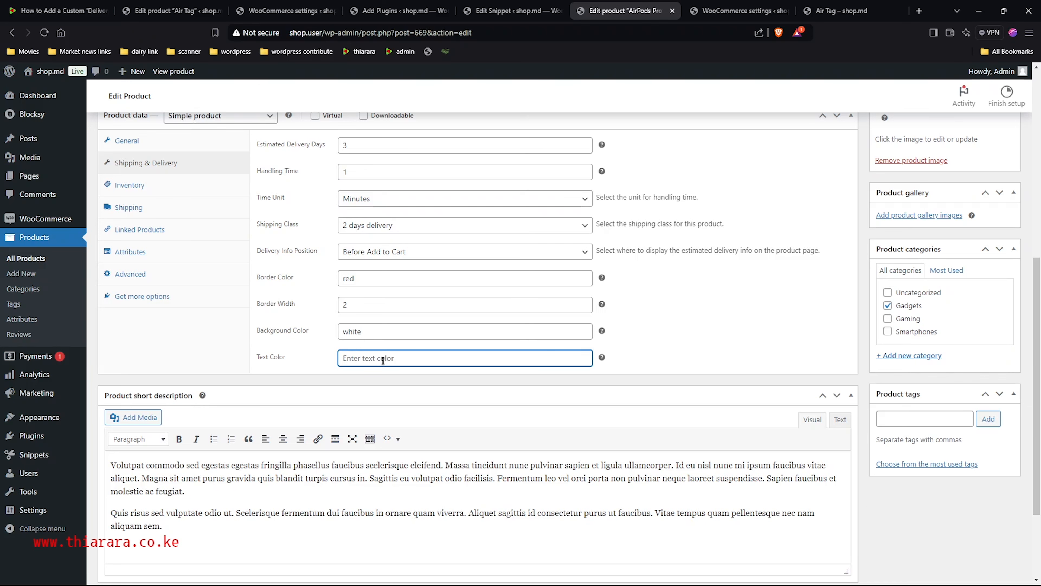
pyautogui.write('bla')
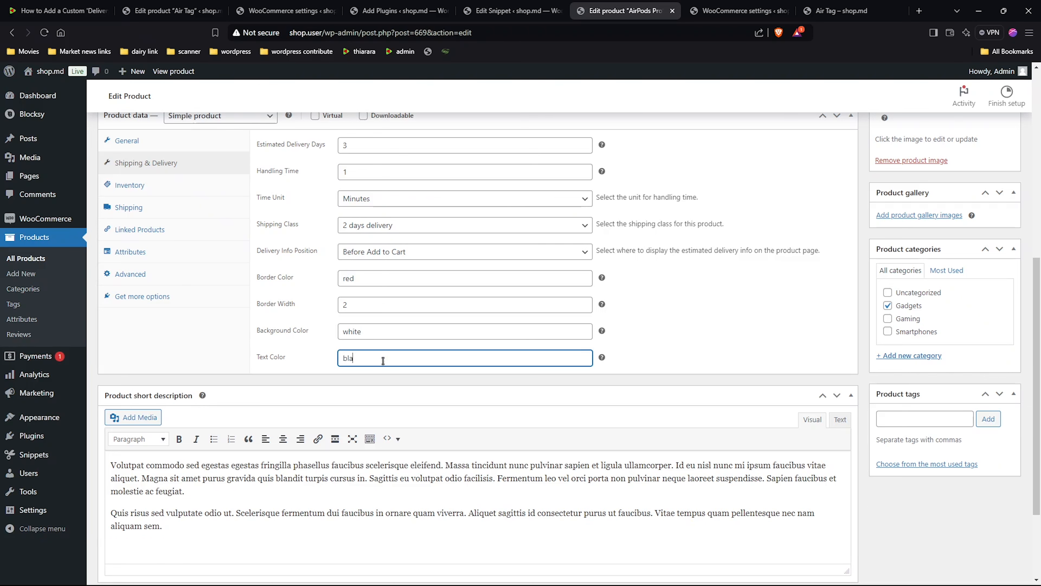
pyautogui.write('ck')
pyautogui.scroll(9, 383, 361)
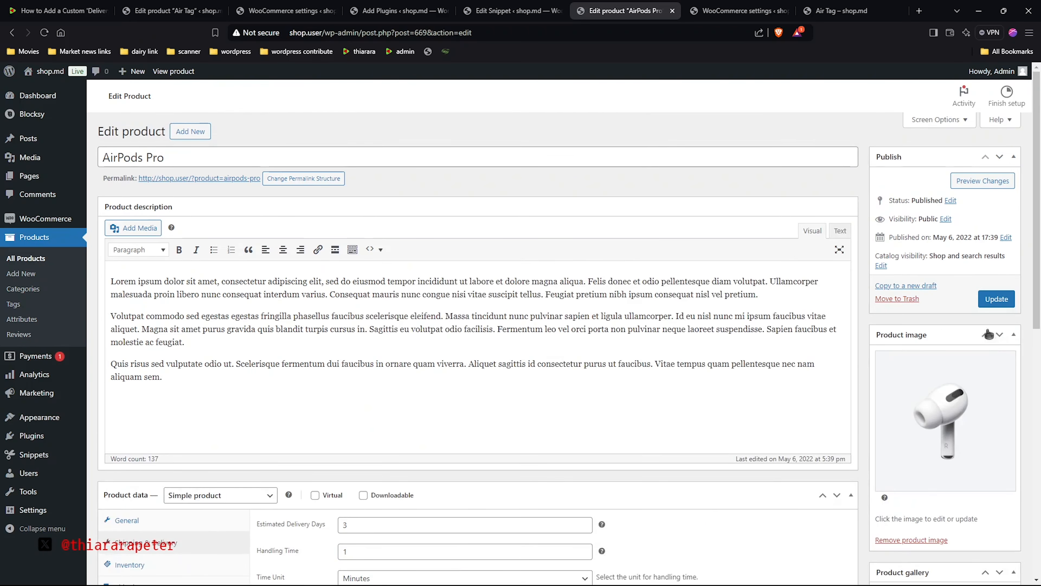
pyautogui.click(1011, 300)
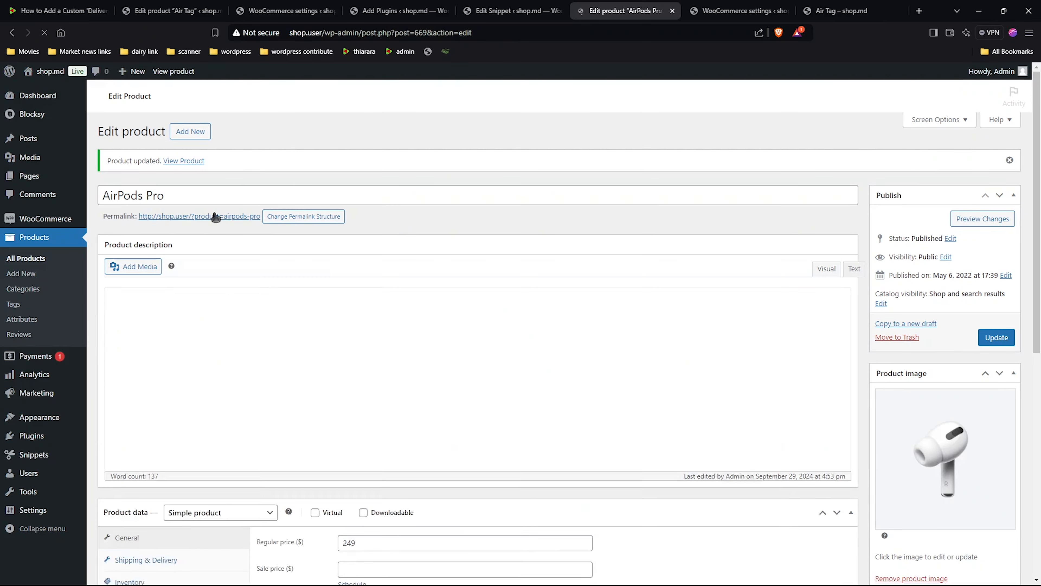
# Open the AirPods Pro storefront page from its permalink in a new browser tab and switch to it.
pyautogui.rightClick(214, 216)
pyautogui.click(250, 232)
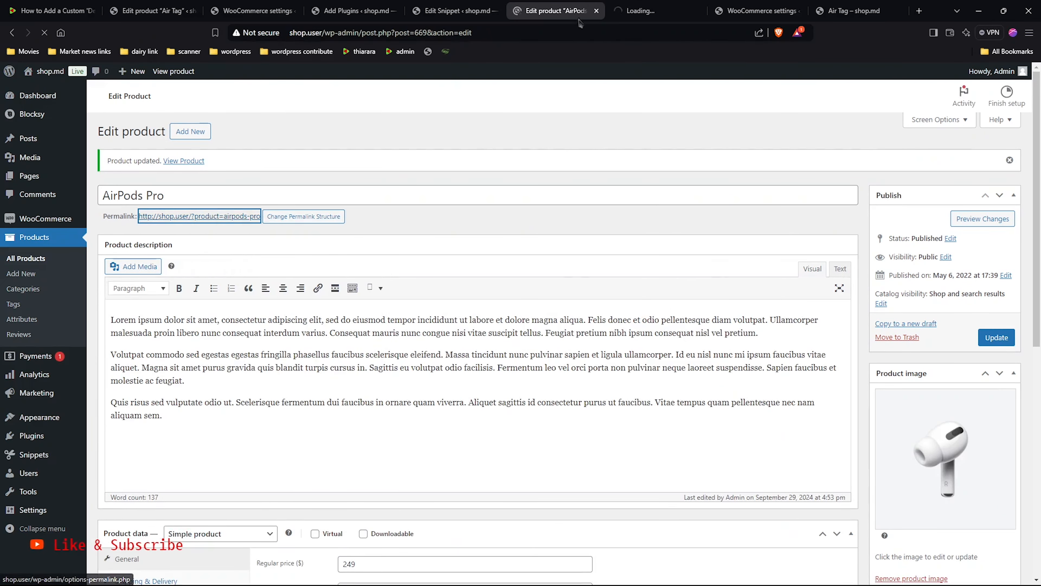
pyautogui.click(660, 10)
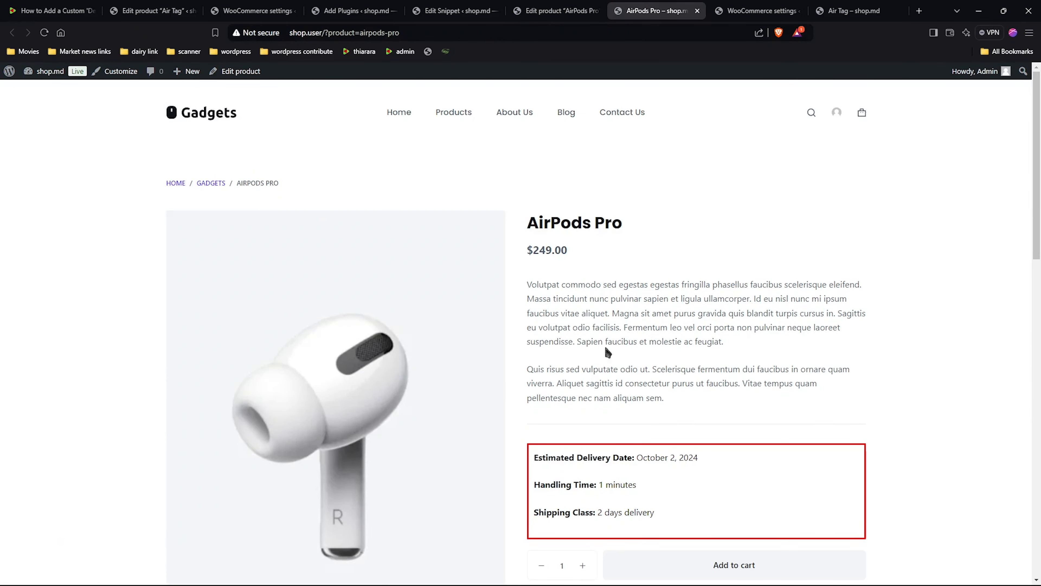
# Examine the delivery info box on the AirPods Pro page, checking its estimated delivery date, handling time and shipping class lines.
pyautogui.scroll(-3, 635, 350)
pyautogui.moveTo(661, 392); pyautogui.dragTo(519, 319)
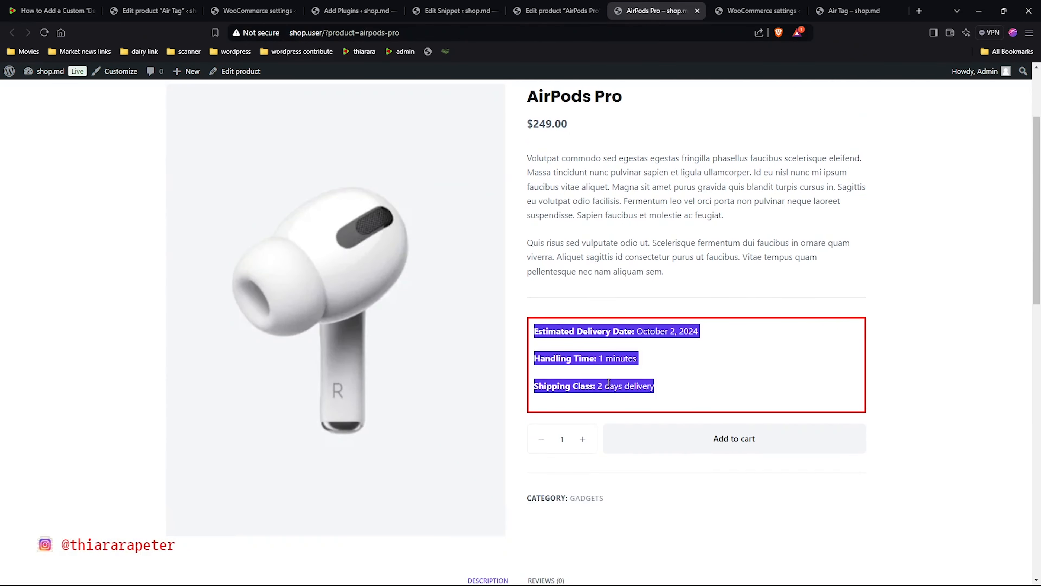
pyautogui.click(681, 375)
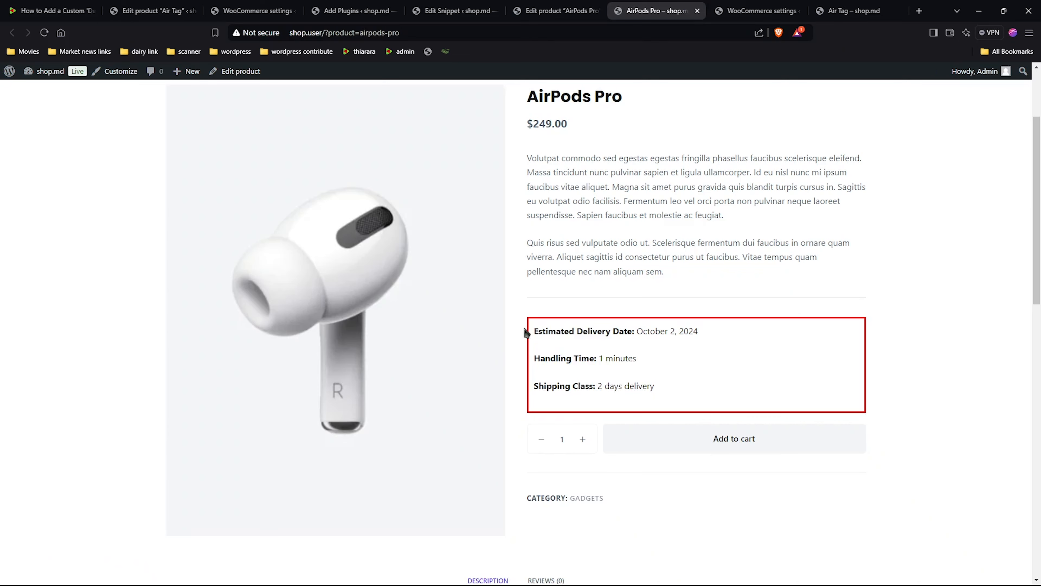
pyautogui.moveTo(535, 328); pyautogui.dragTo(693, 412)
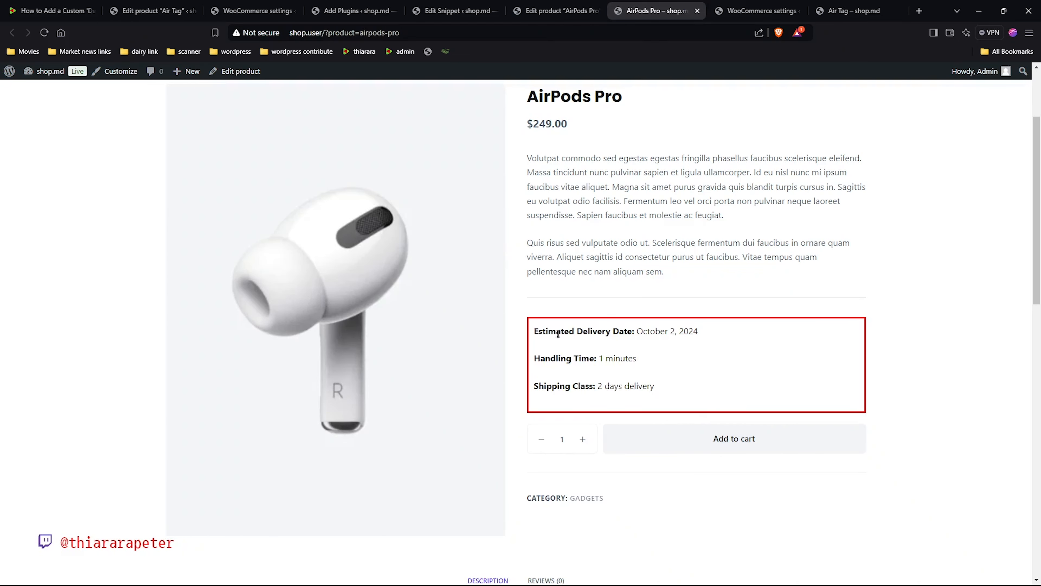
pyautogui.moveTo(533, 331); pyautogui.dragTo(706, 333)
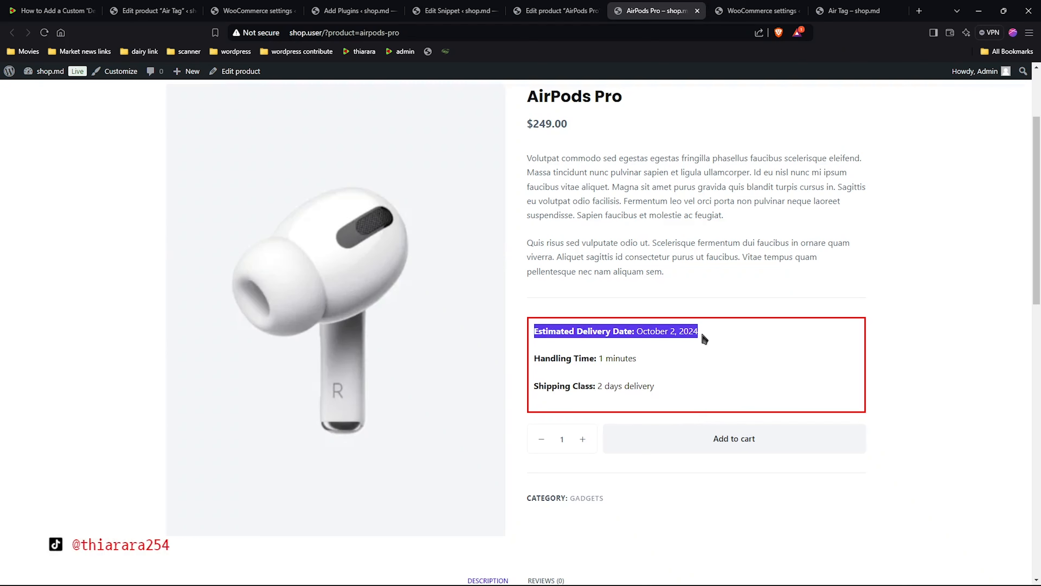
pyautogui.click(651, 357)
pyautogui.moveTo(651, 359); pyautogui.dragTo(533, 361)
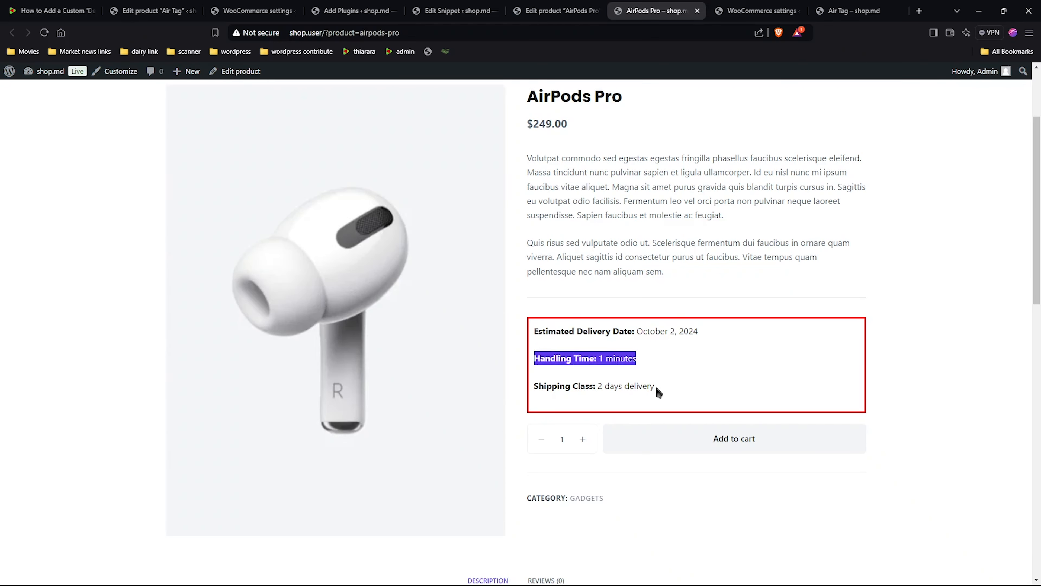
pyautogui.moveTo(654, 387); pyautogui.dragTo(532, 387)
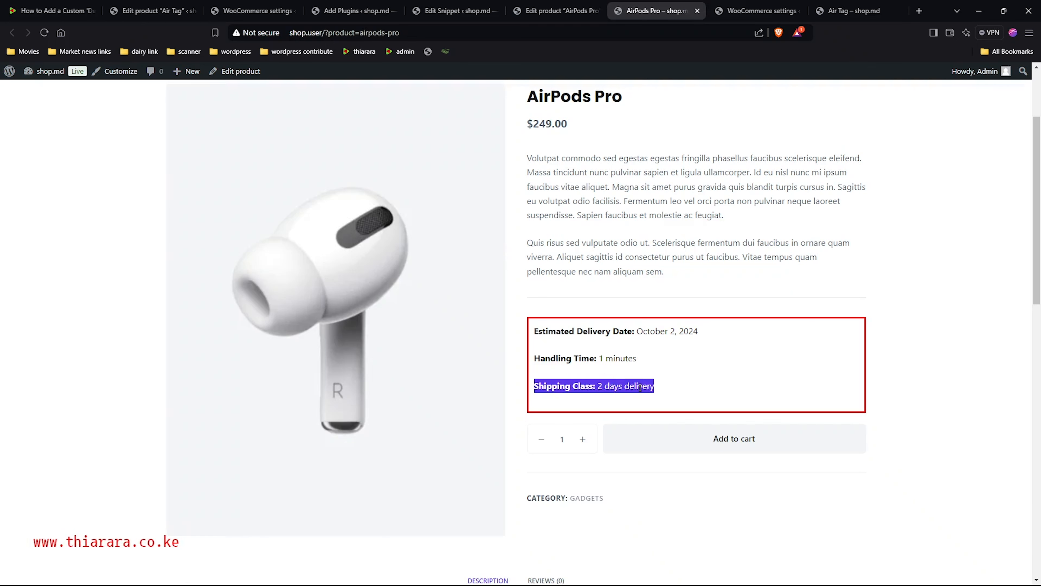